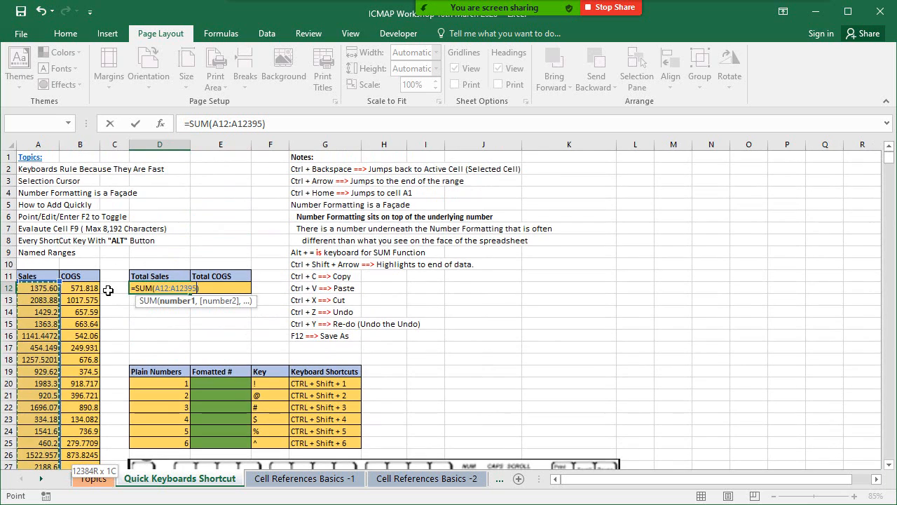
Finish the SUM formula in the Total Sales cell D12 and enter the same formula, =SUM(A12:A12395), in D13
key(Return)
key(Up)
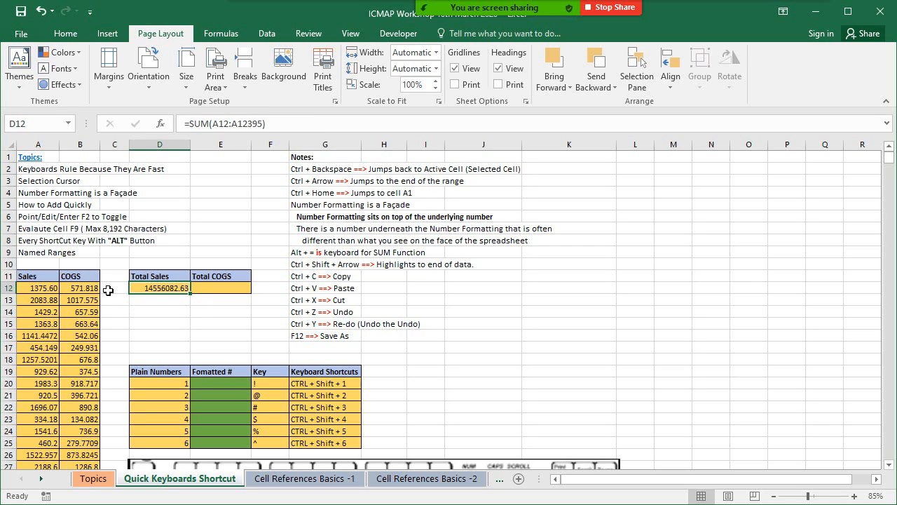
key(Return)
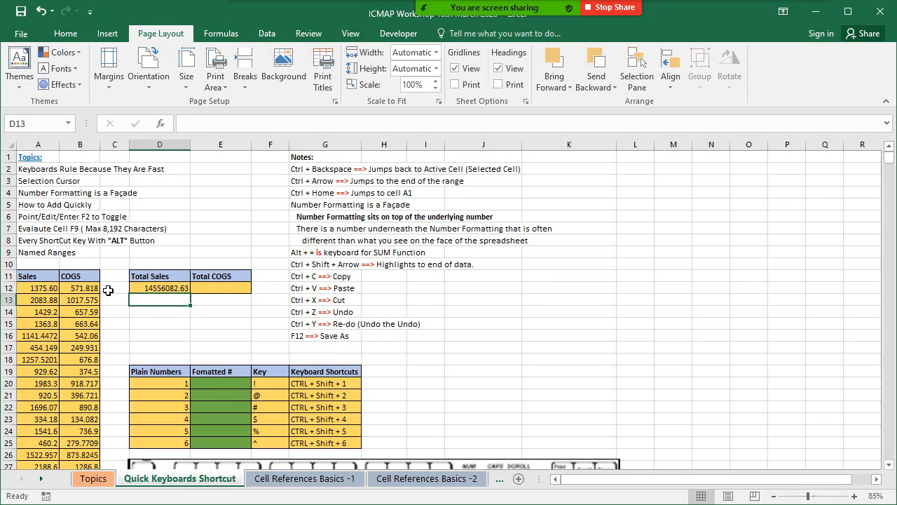
text(=SUM(A12:A12395))
key(Left)
key(Left)
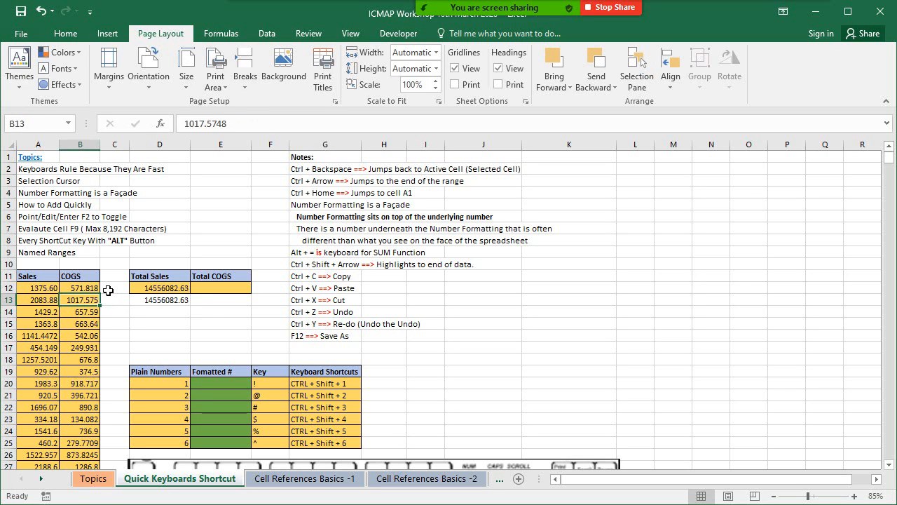
Change the function in D13 from SUM to COUNT so the formula is =COUNT(A12:A12395)
key(Right)
key(Right)
key(F2)
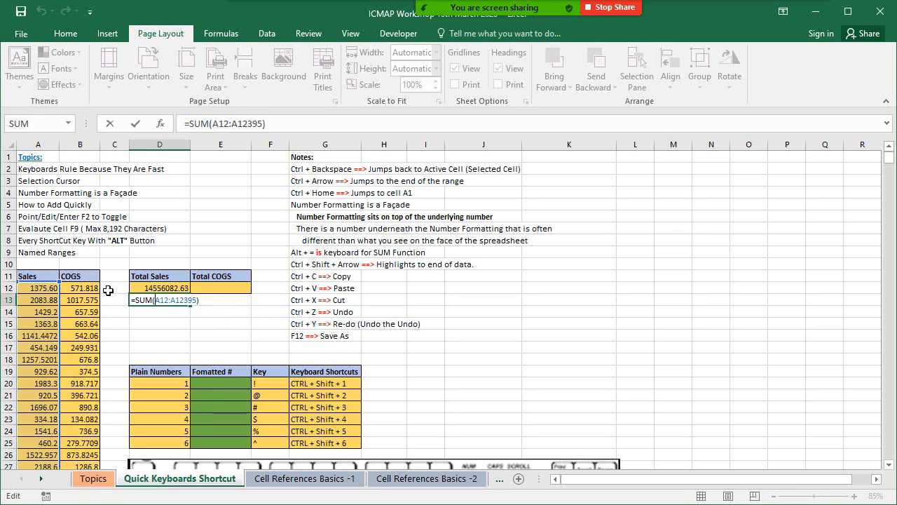
key(shift+Right)
key(shift+Right)
key(shift+Right)
key(BackSpace)
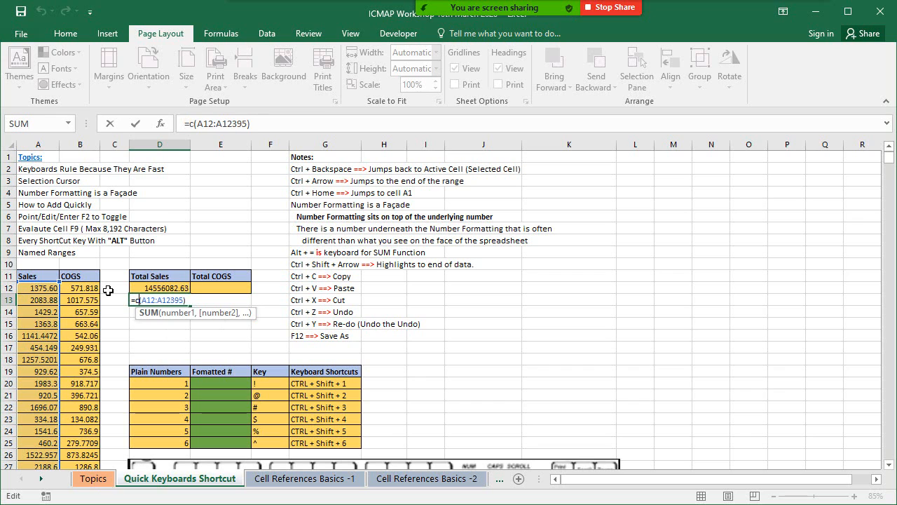
text(coui)
key(BackSpace)
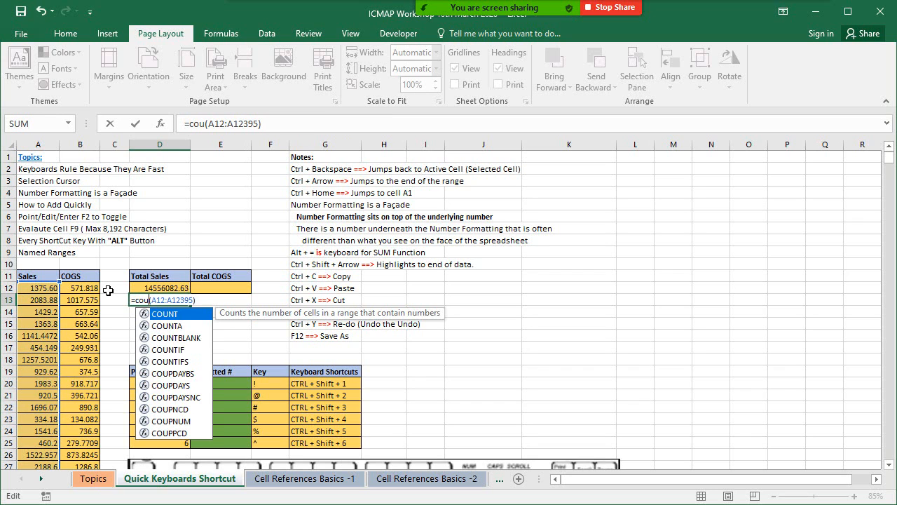
text(nt)
key(Return)
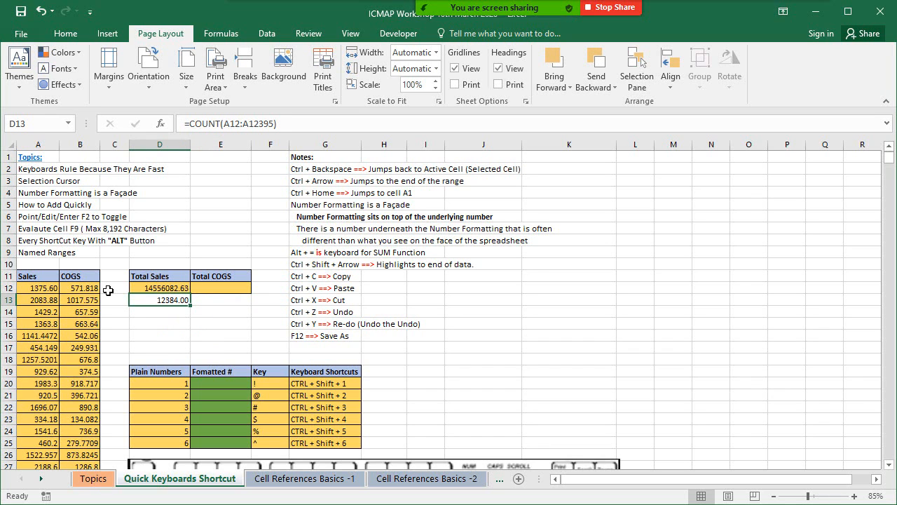
Decrease the decimals of D13 twice so it shows no decimal places
key(alt+h)
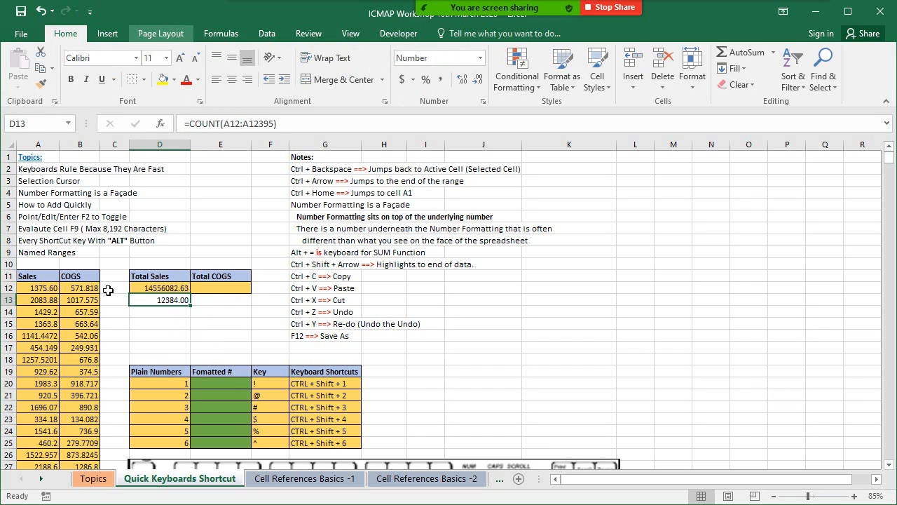
key(9)
key(alt+h)
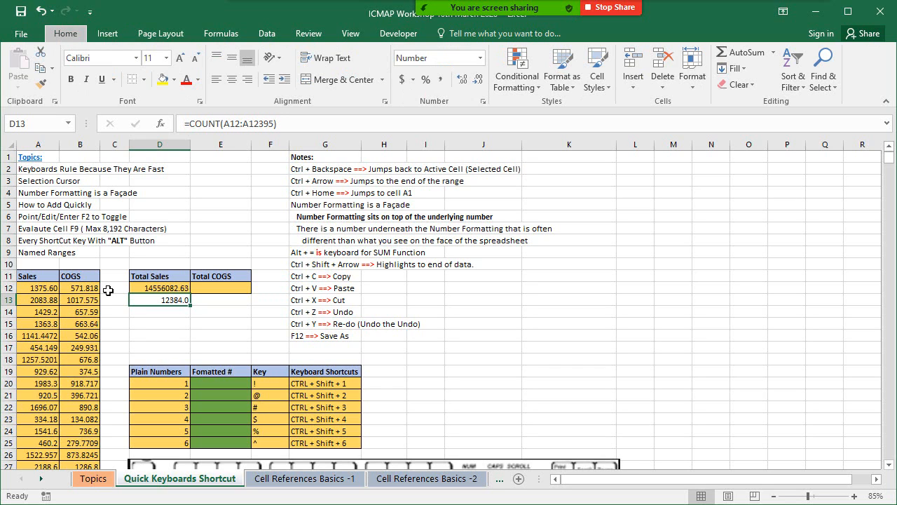
key(9)
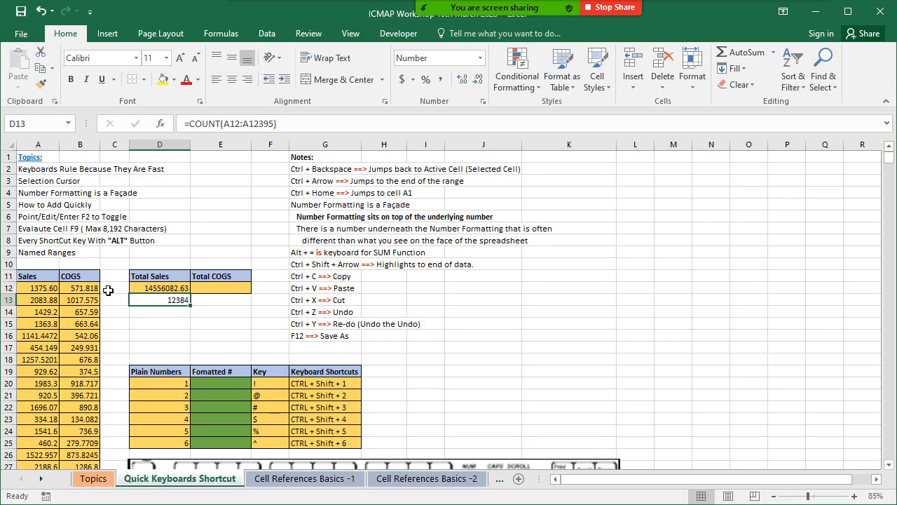
Examine the COUNT formula in D13 and the extent of the Sales column from its first to its last row
key(Up)
key(Left)
key(Left)
key(Left)
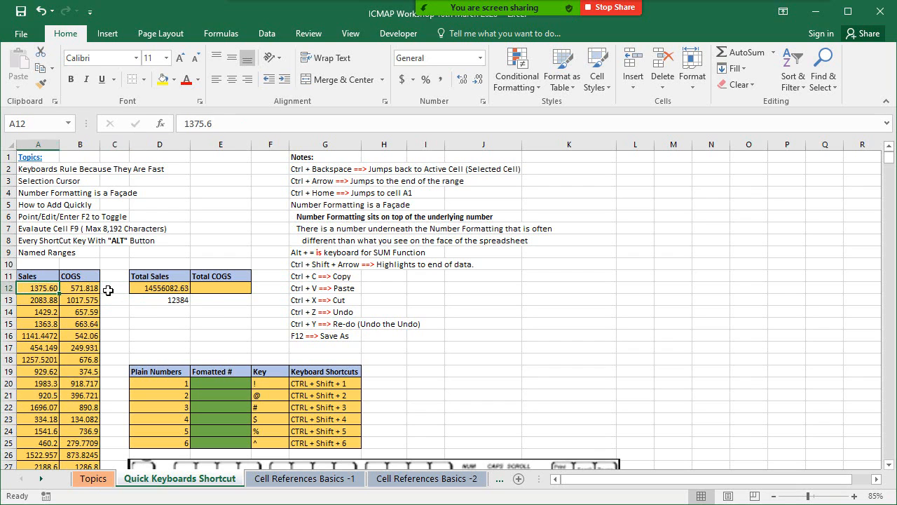
key(Right)
key(Down)
key(Right)
key(Right)
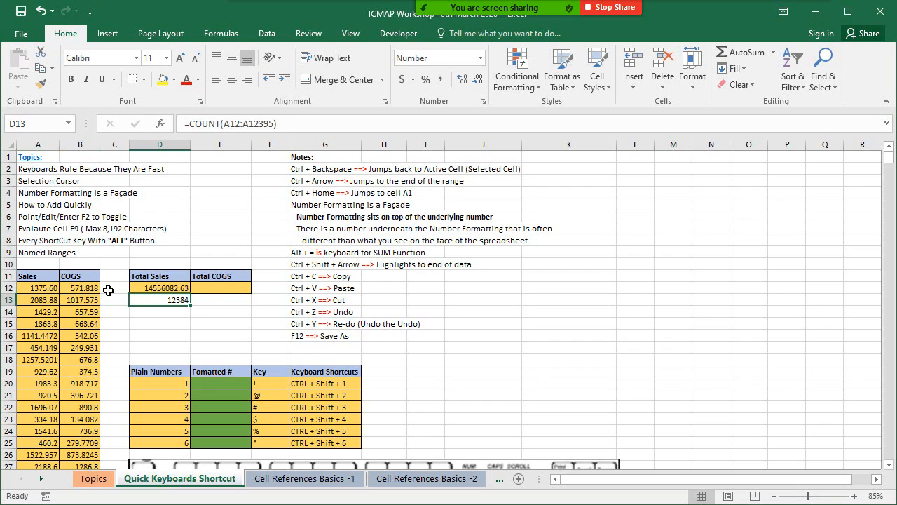
key(Left)
key(Left)
key(Left)
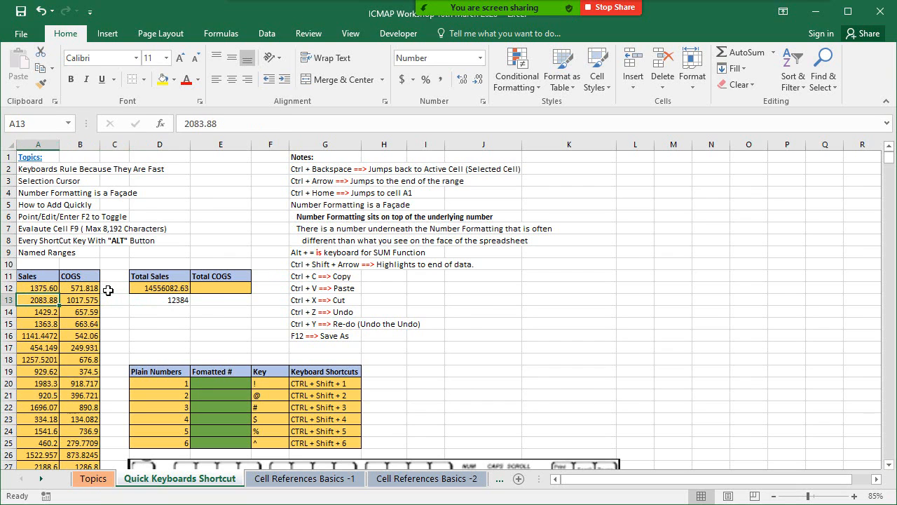
key(ctrl+Down)
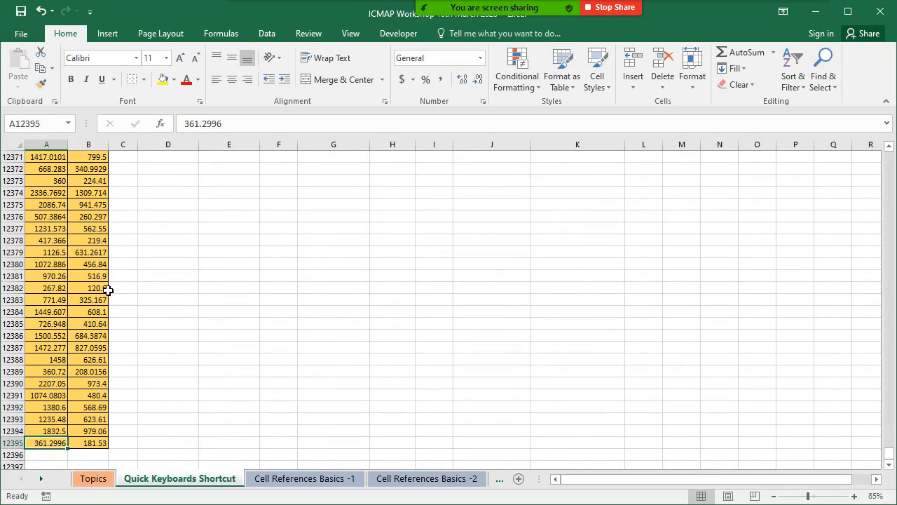
key(ctrl+Up)
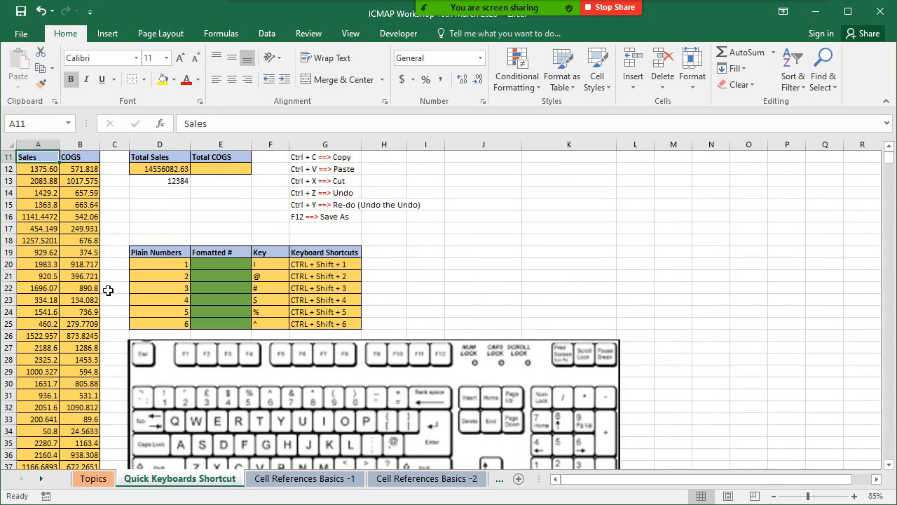
key(Up)
key(Up)
key(Up)
key(Up)
key(Up)
key(Right)
key(Right)
key(Right)
key(Down)
key(Down)
key(Down)
key(Down)
key(Down)
key(Down)
key(Down)
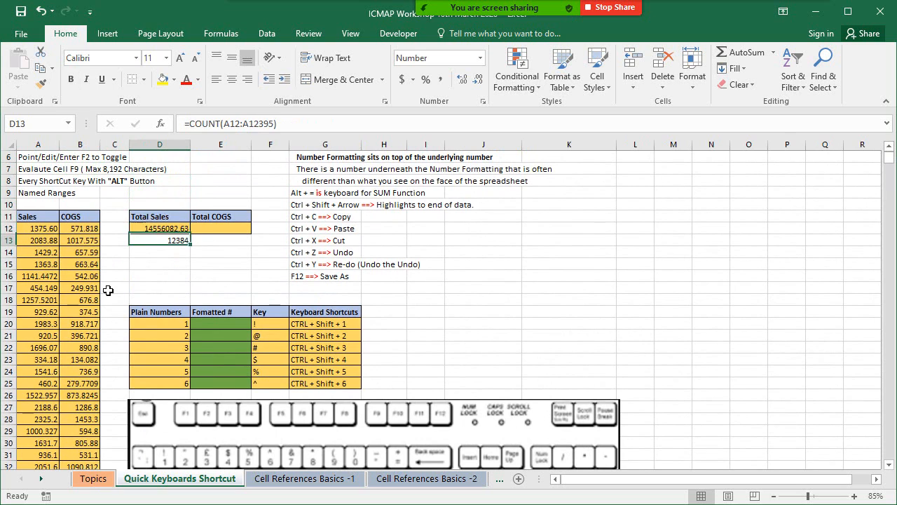
key(Up)
key(Up)
key(Up)
key(Up)
key(Up)
key(Up)
key(Up)
key(Up)
key(Up)
key(Up)
key(Up)
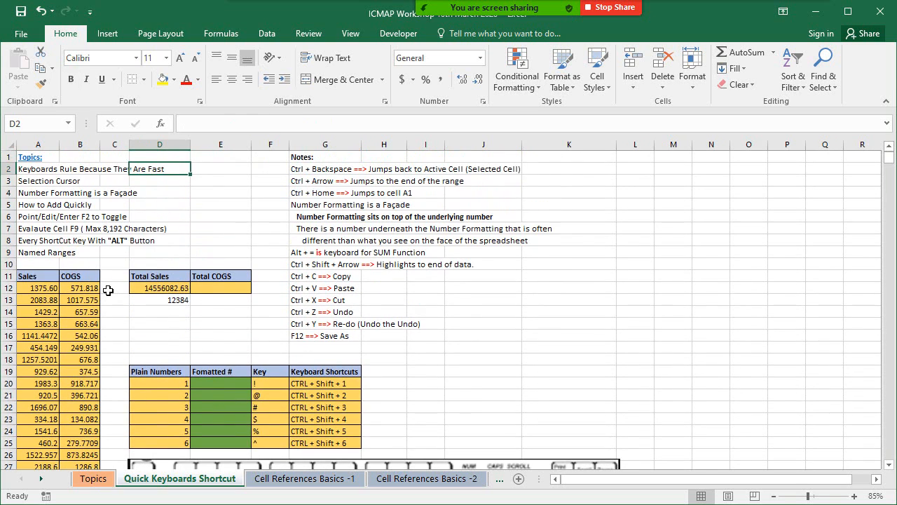
Clear the SUM and COUNT formulas from D12:D13
key(ctrl+Down)
key(Down)
key(Down)
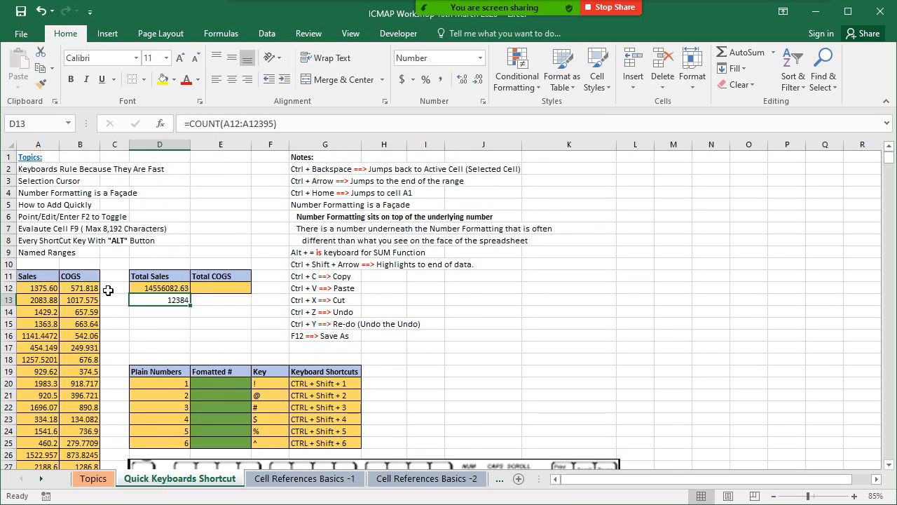
key(shift+Up)
key(Delete)
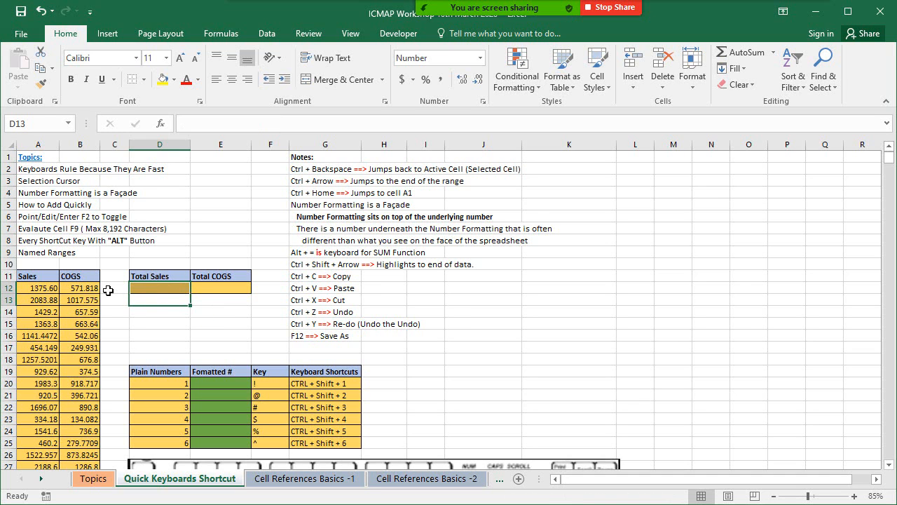
Name the sales figures in A12:A12395 as the range Sales
key(ctrl+Left)
key(ctrl+Left)
key(Up)
key(ctrl+shift+Down)
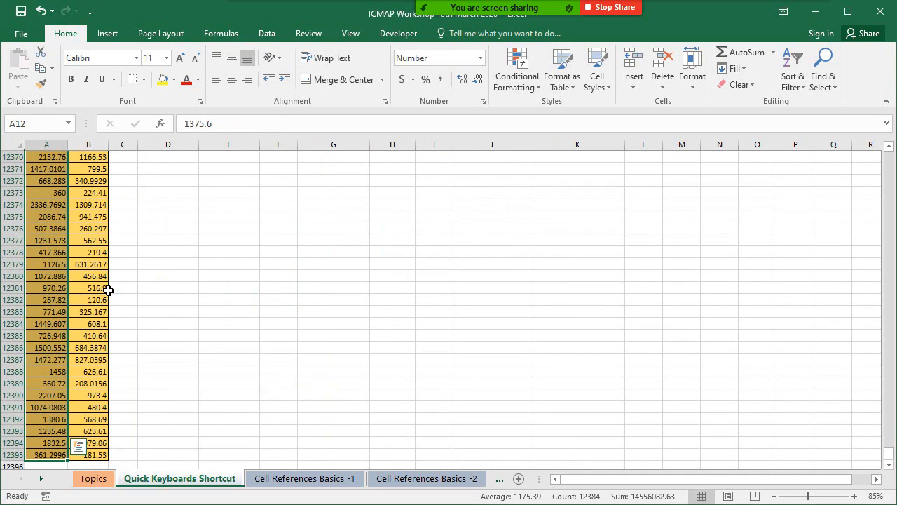
click(40, 119)
text(Sales)
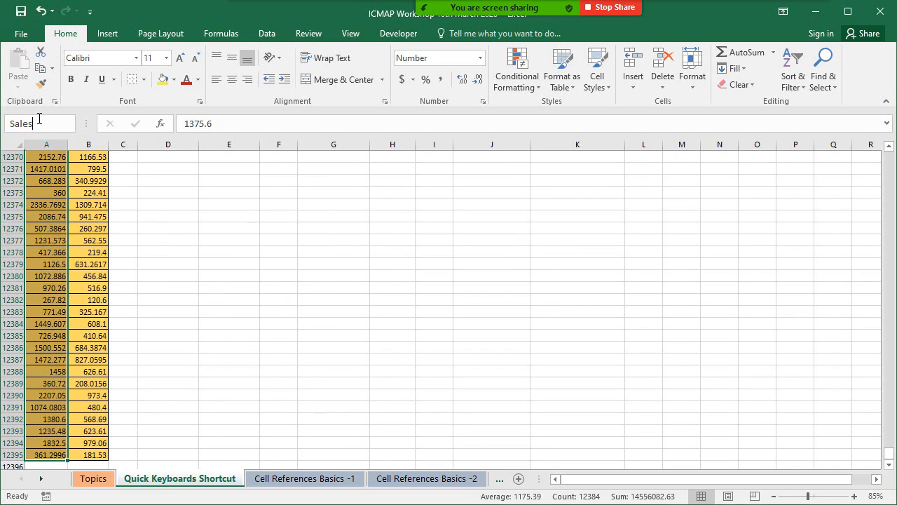
key(Return)
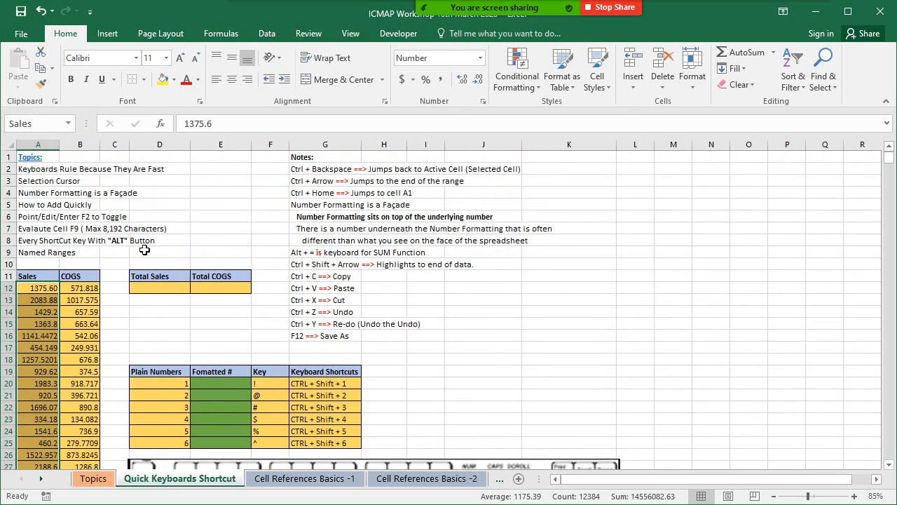
Enter =SUM(Sales) in the Total Sales cell D12, using the named range
click(152, 276)
click(160, 283)
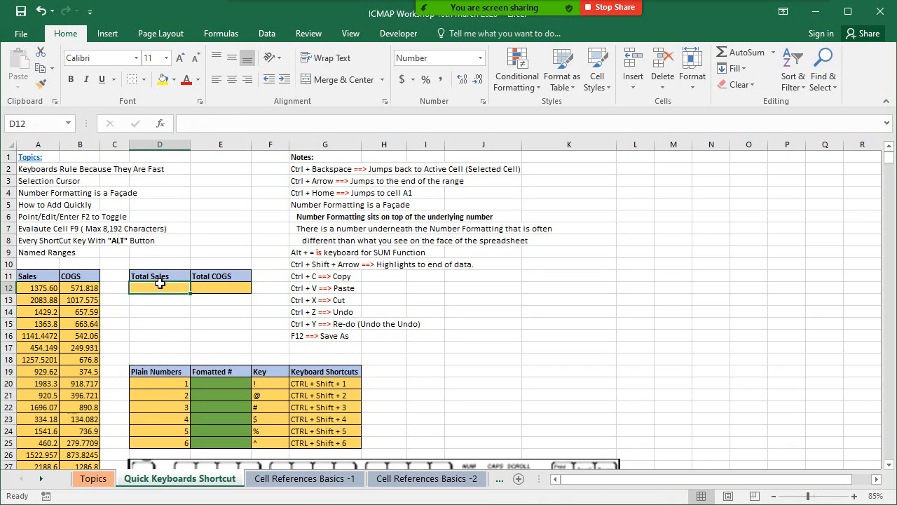
text(=sum)
key(Tab)
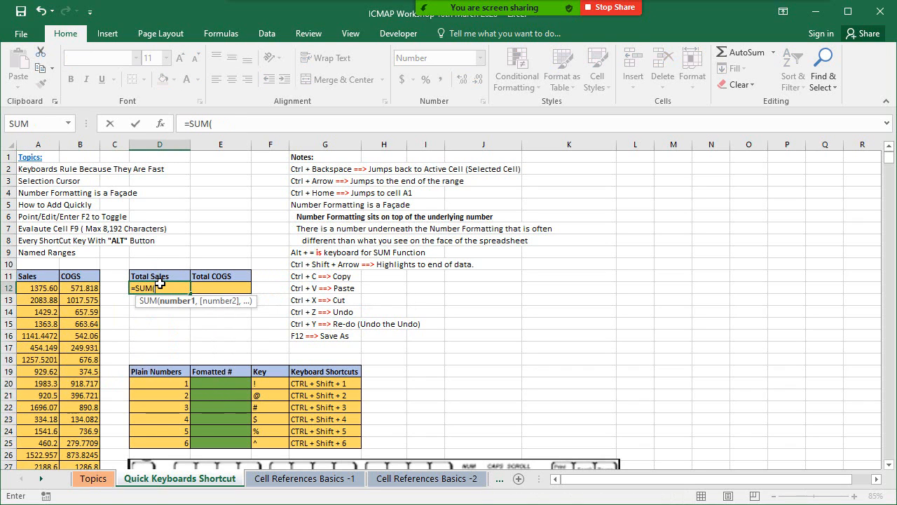
text(sale)
key(Tab)
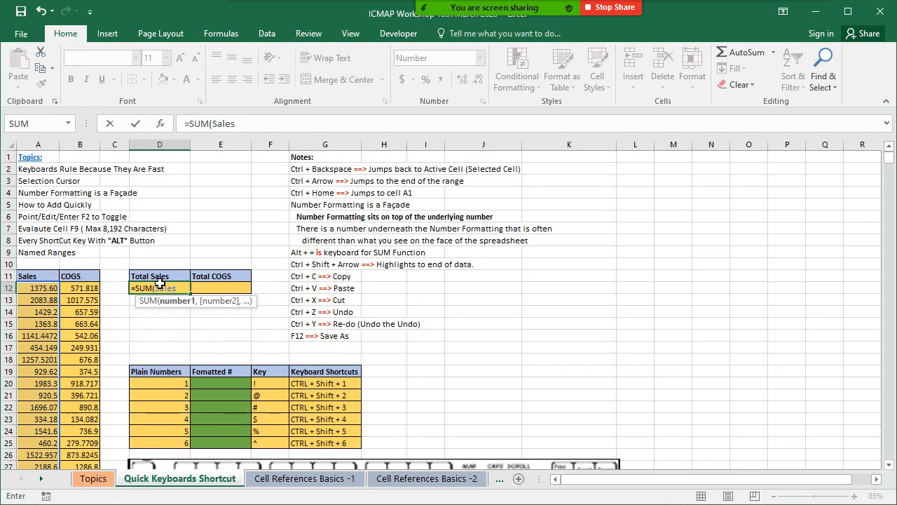
text())
key(Return)
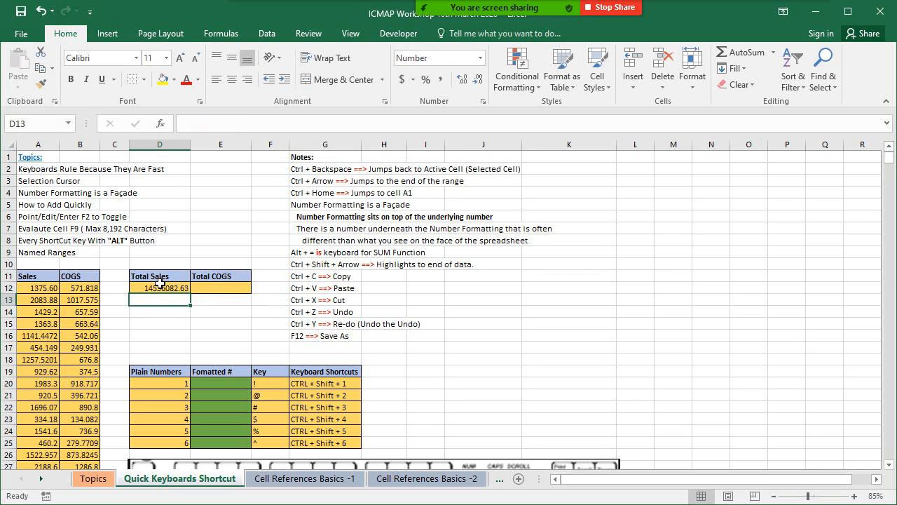
Enter =COUNT(Sales) in D13, below the total, using the named range
text(=)
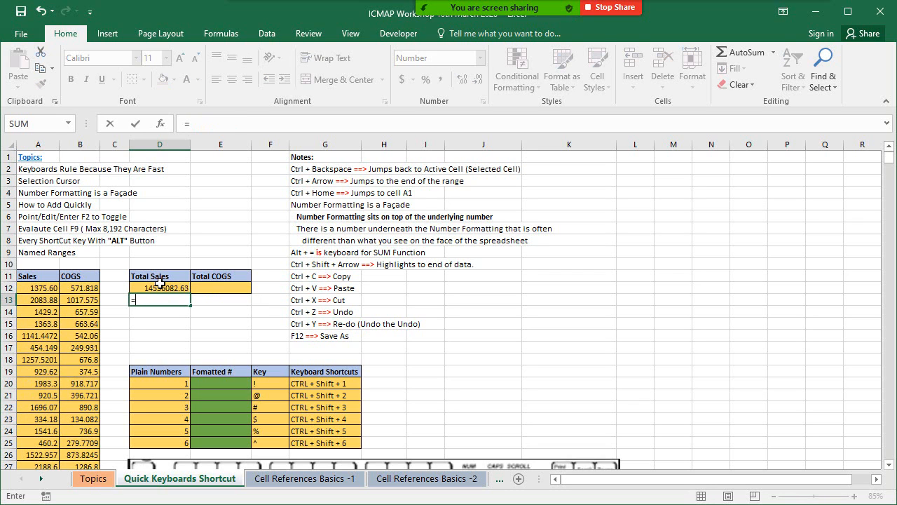
text(count)
key(Tab)
text(sales)
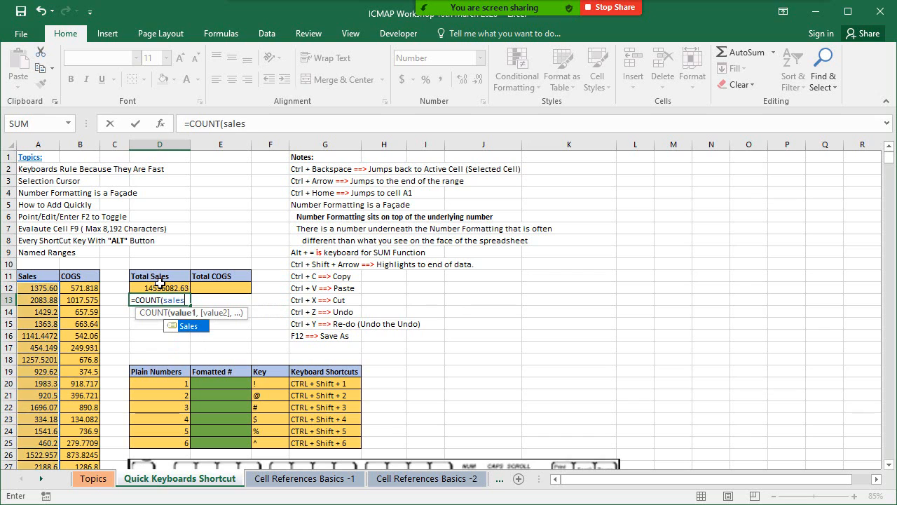
key(Tab)
text()o)
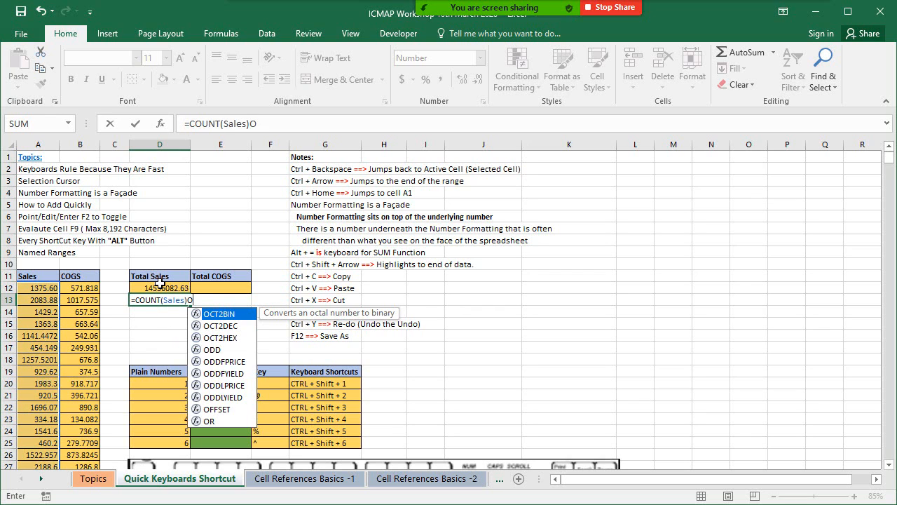
key(BackSpace)
key(Return)
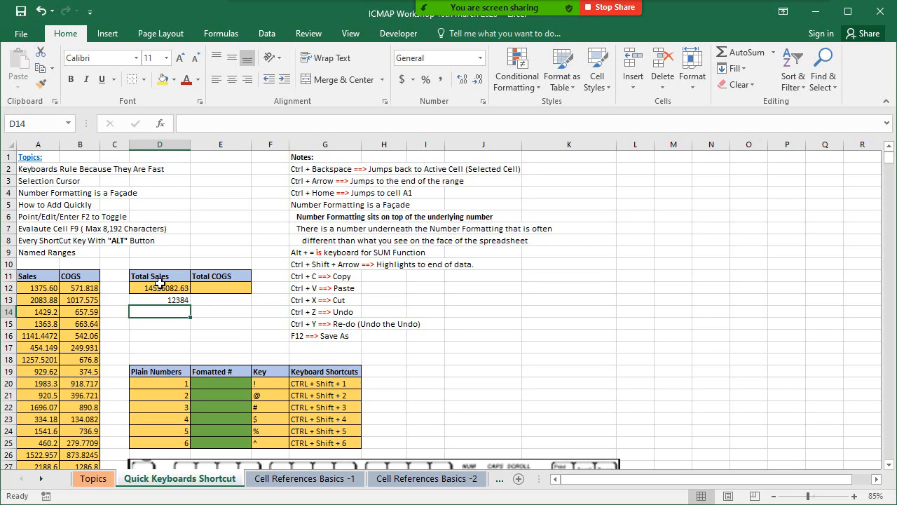
Clear the named-range formulas from D12:D13
key(Up)
key(shift+Up)
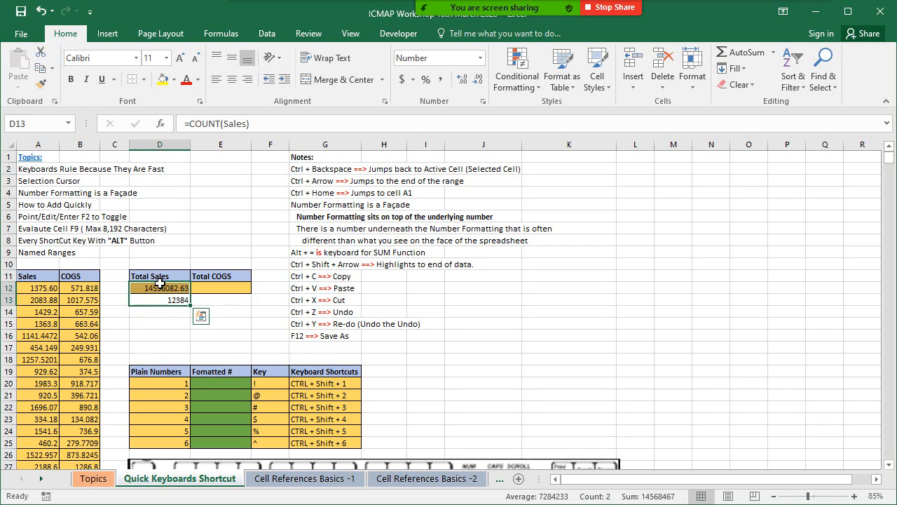
key(Delete)
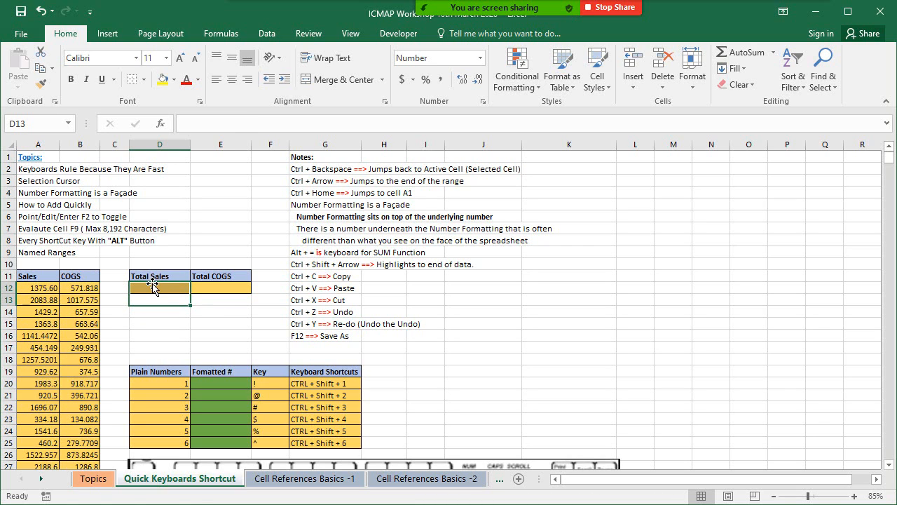
Delete the workbook name Sales in the Name Manager
click(153, 288)
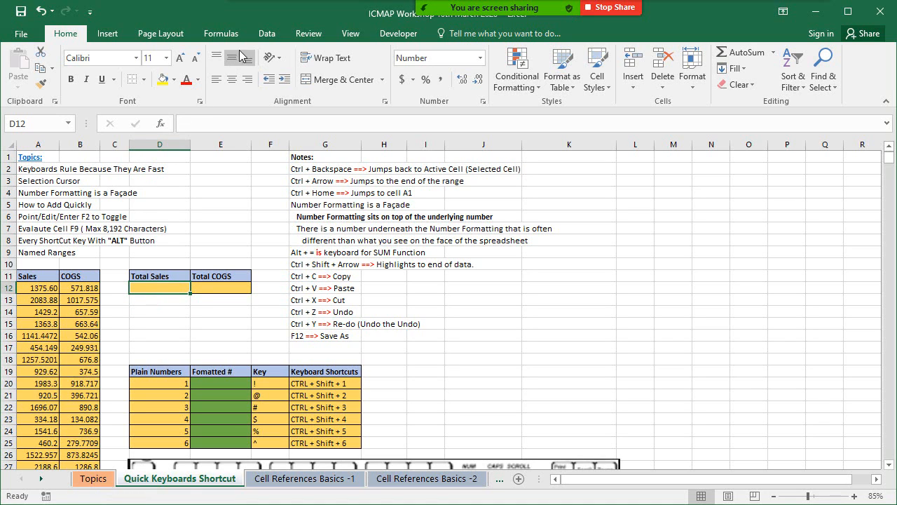
click(110, 34)
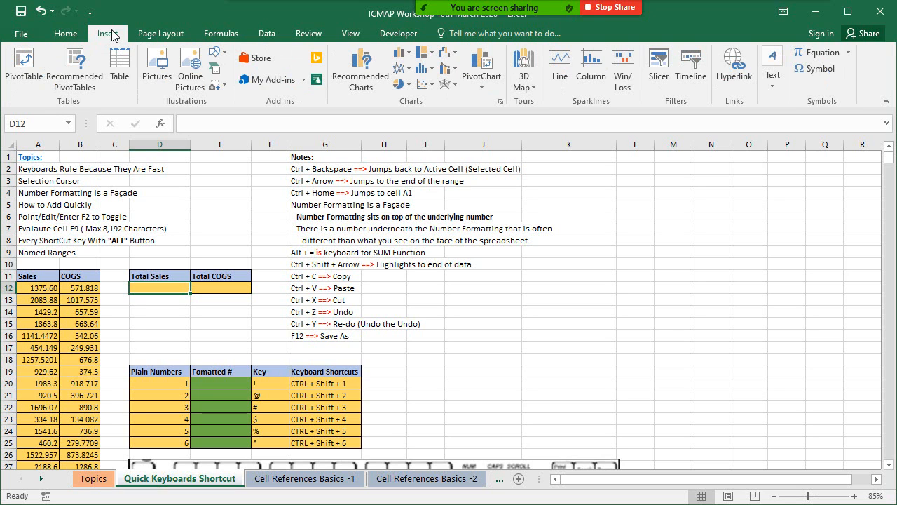
click(161, 34)
click(209, 40)
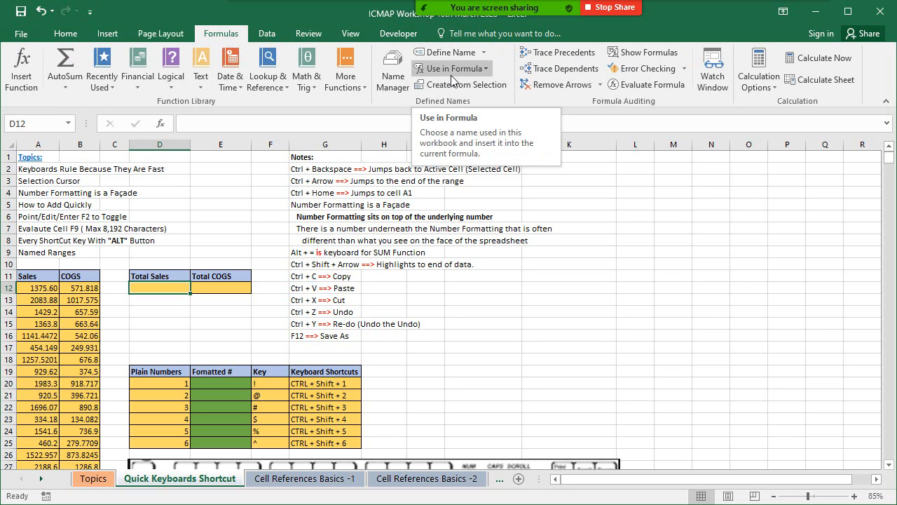
click(407, 82)
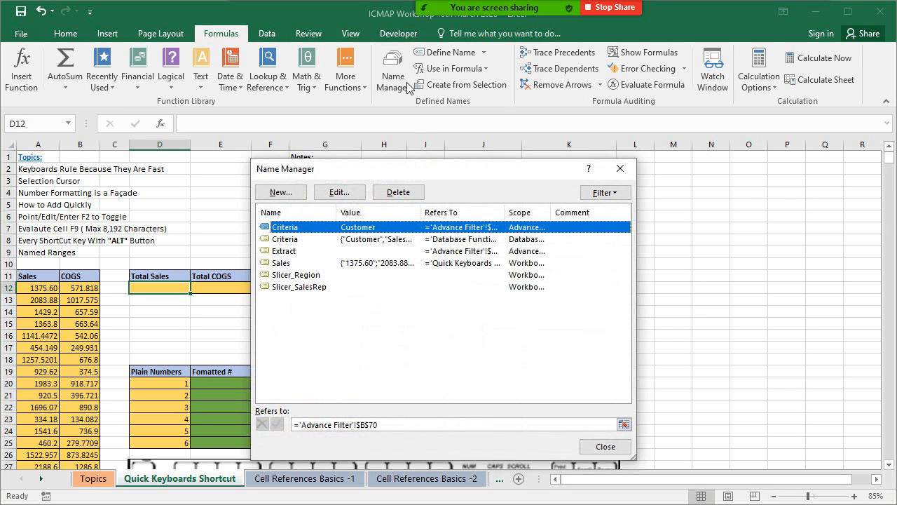
click(376, 264)
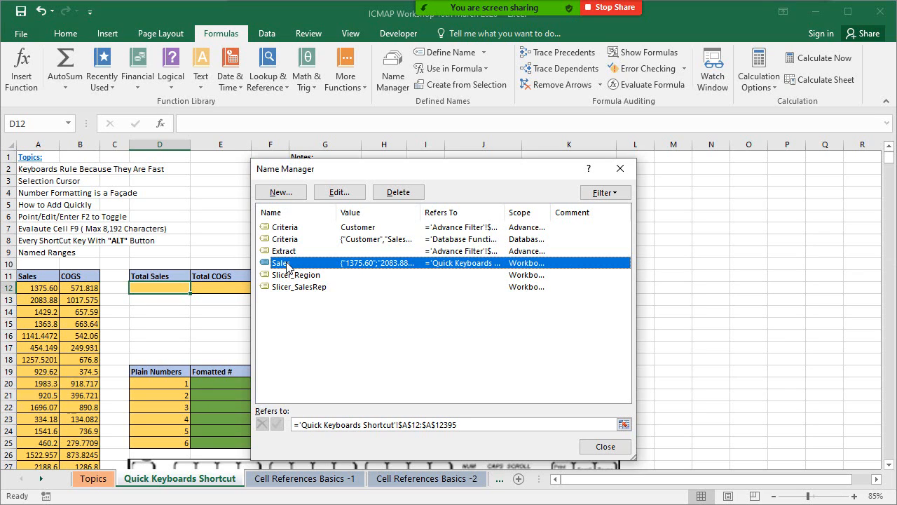
click(397, 192)
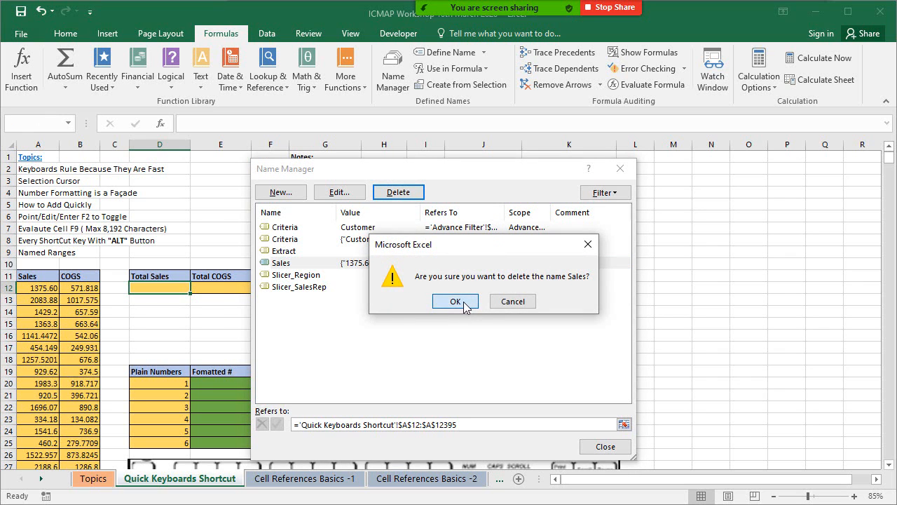
click(464, 302)
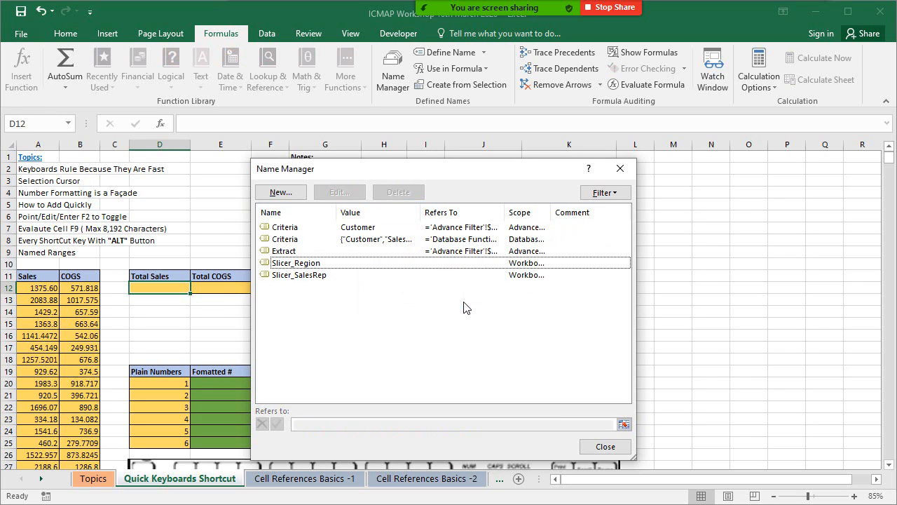
click(603, 449)
Try to use the deleted name Sales in a SUM formula in Total Sales cell D12, and cancel the entry
text(=sum)
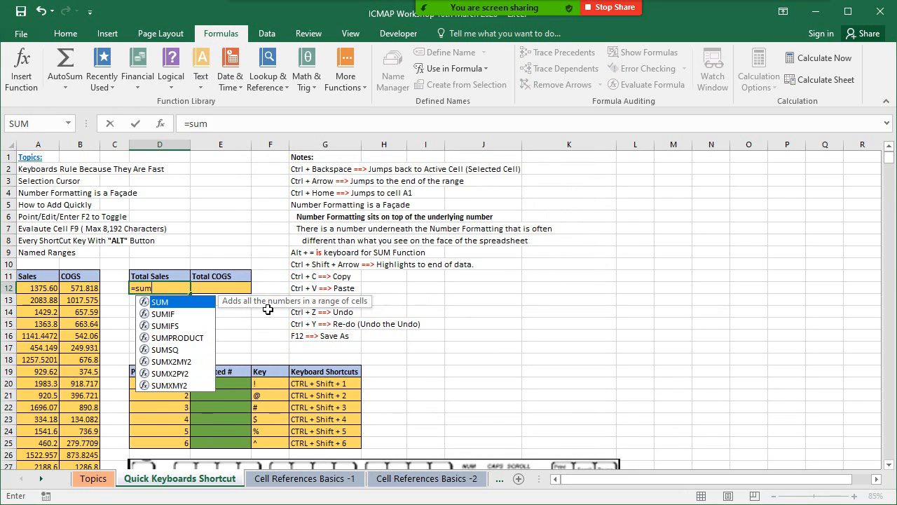
key(Tab)
text(sasl)
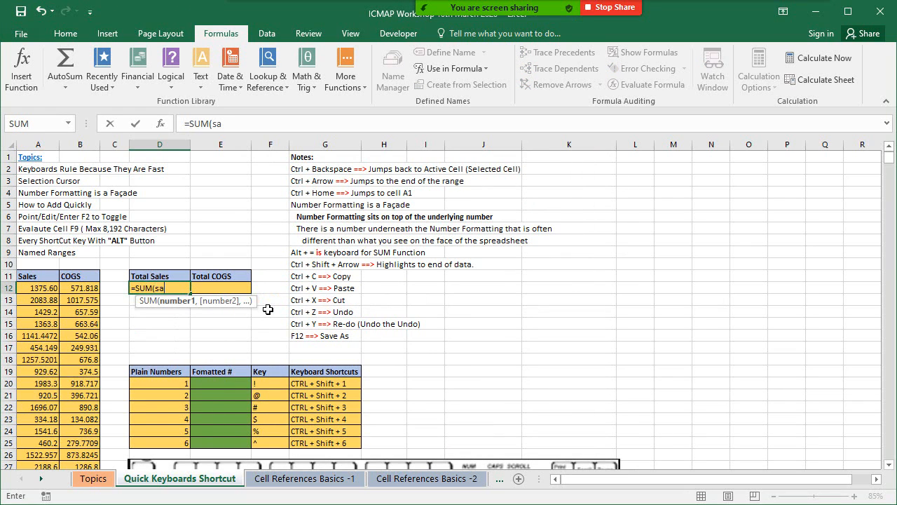
key(BackSpace)
key(BackSpace)
text(le)
key(BackSpace)
key(BackSpace)
key(BackSpace)
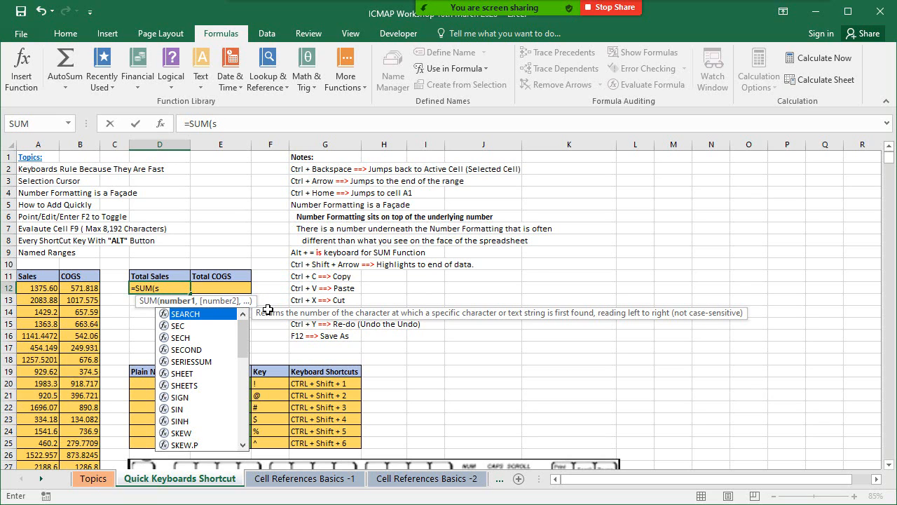
key(Escape)
key(Escape)
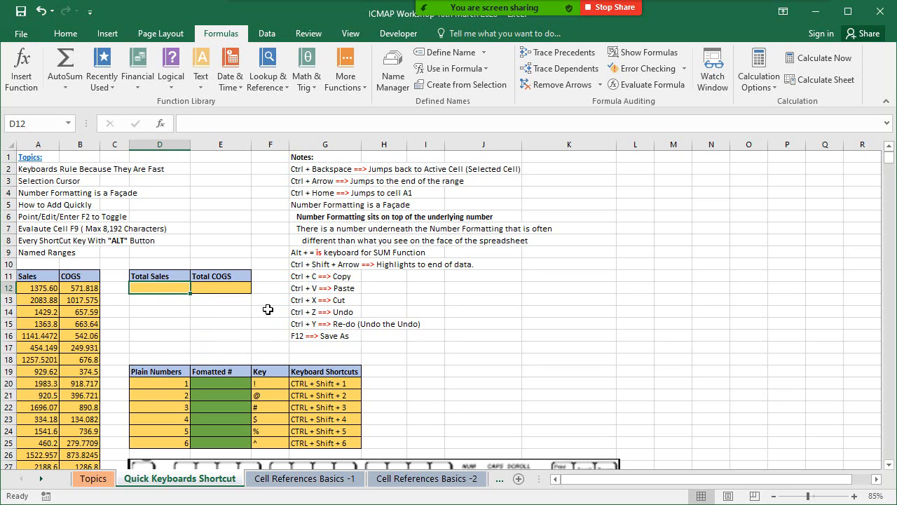
Select the Sales and COGS columns together with their headers, A11:B12395
key(Left)
key(Left)
key(Left)
key(Up)
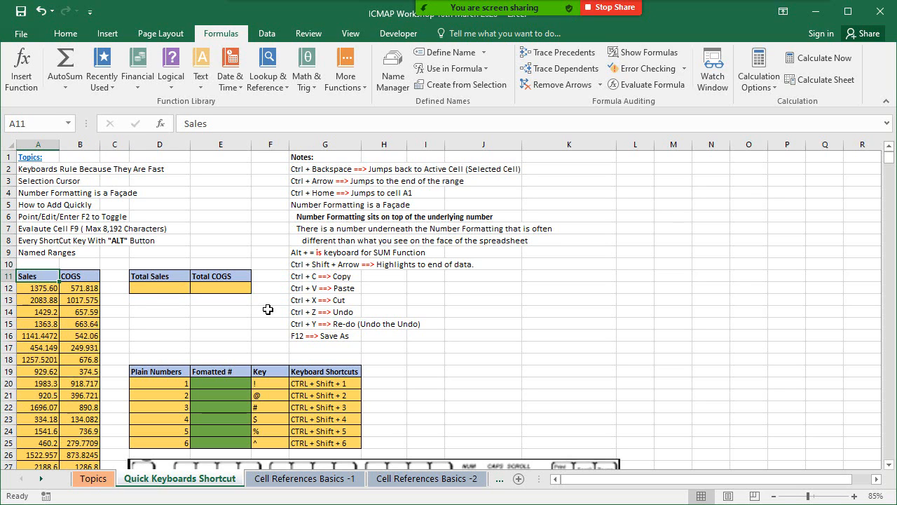
key(ctrl+shift+Right)
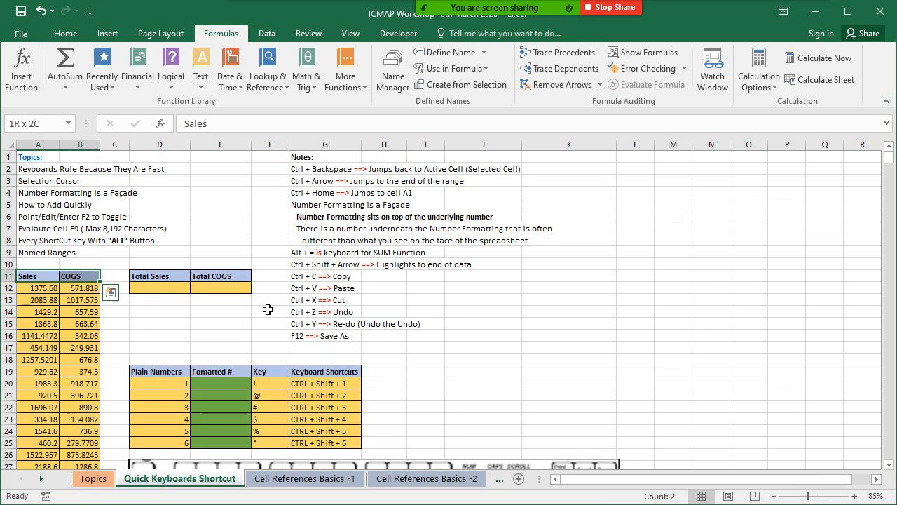
key(ctrl+shift+Down)
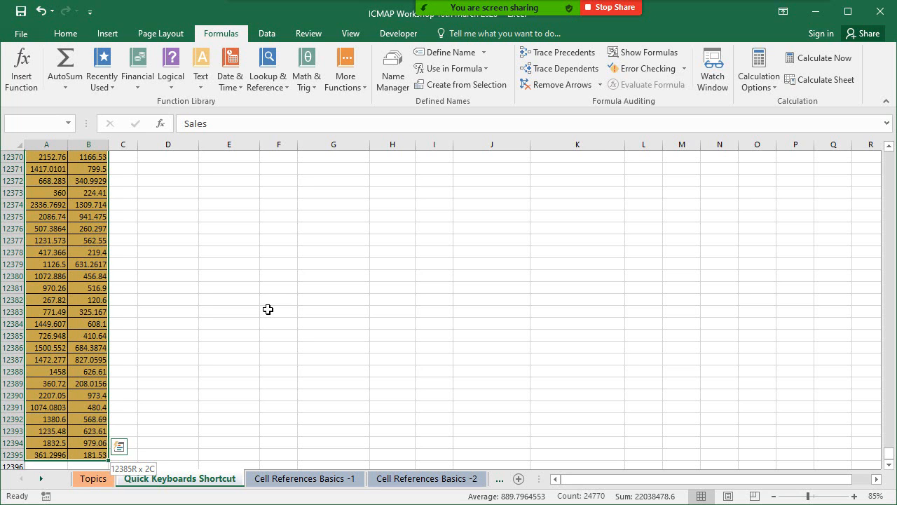
key(shift+F3)
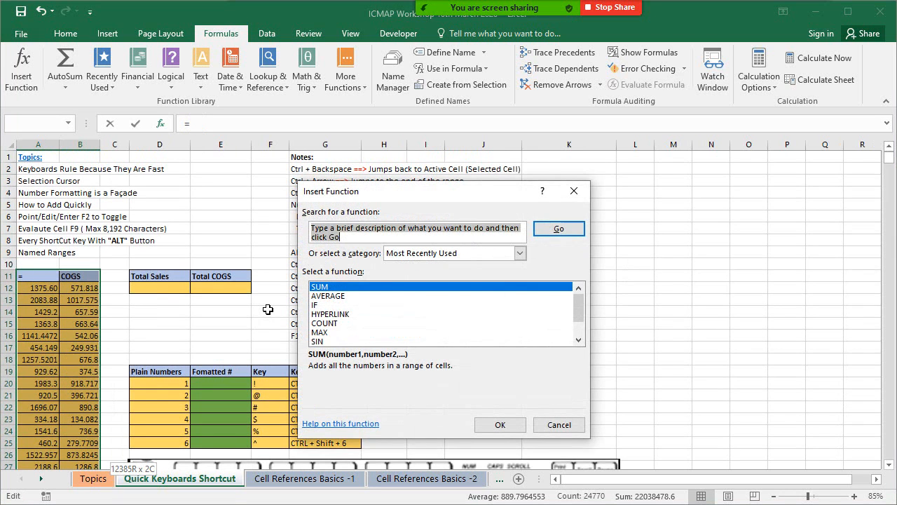
key(Escape)
key(shift+F3)
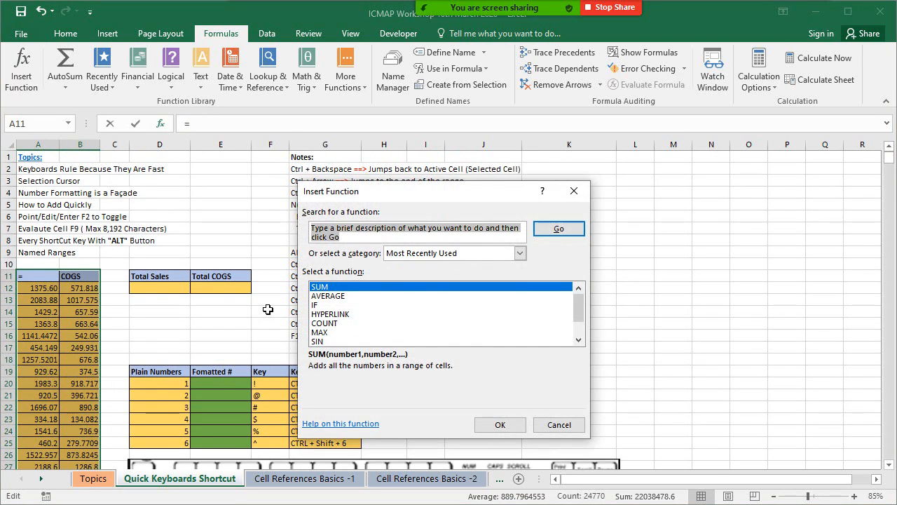
key(Escape)
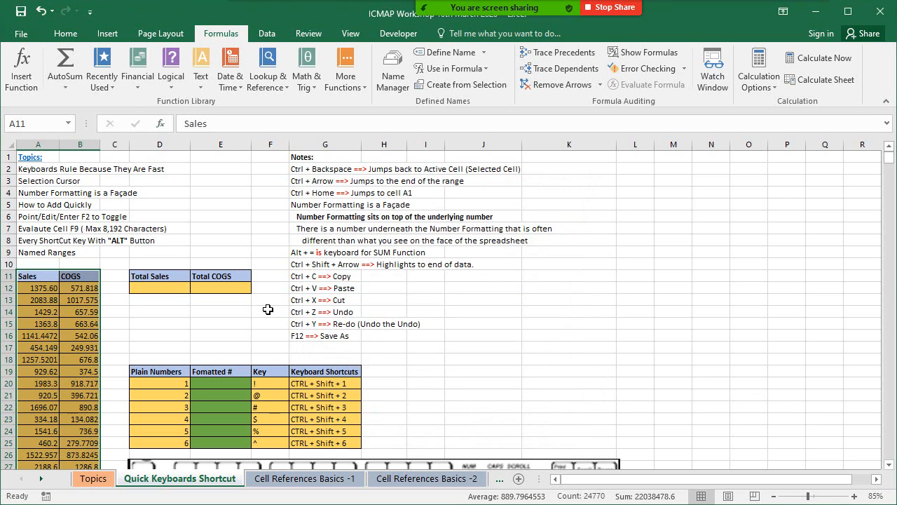
Create names from the top row of the selected Sales and COGS columns
key(ctrl+shift+F3)
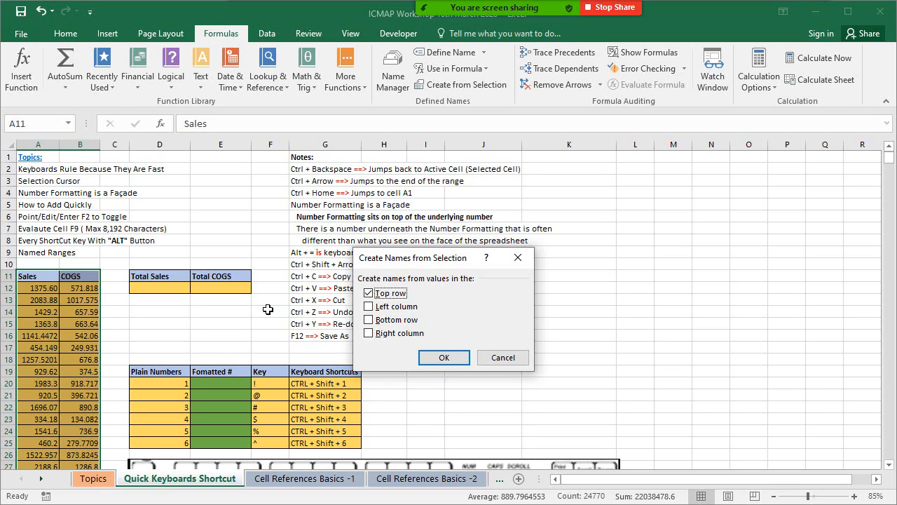
click(439, 361)
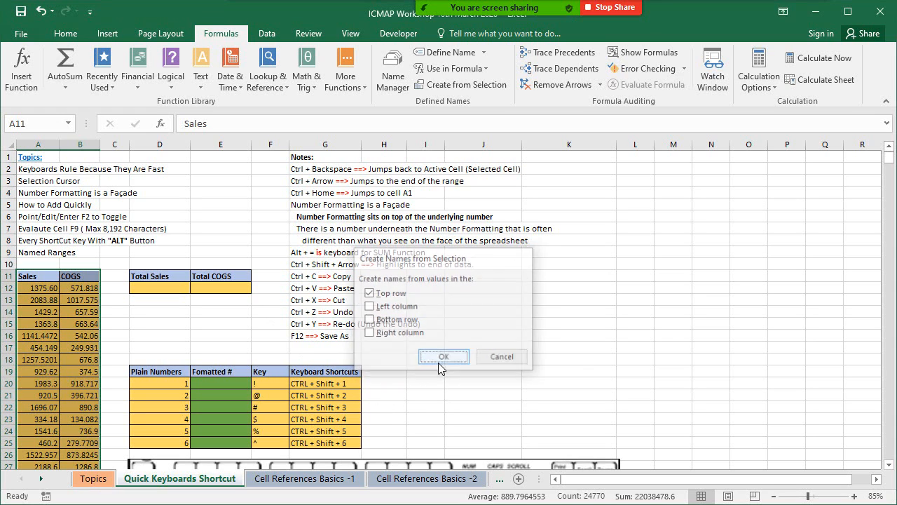
Check that a SUM formula in D12 offers the names Sales and COGS, and cancel the entry
click(160, 287)
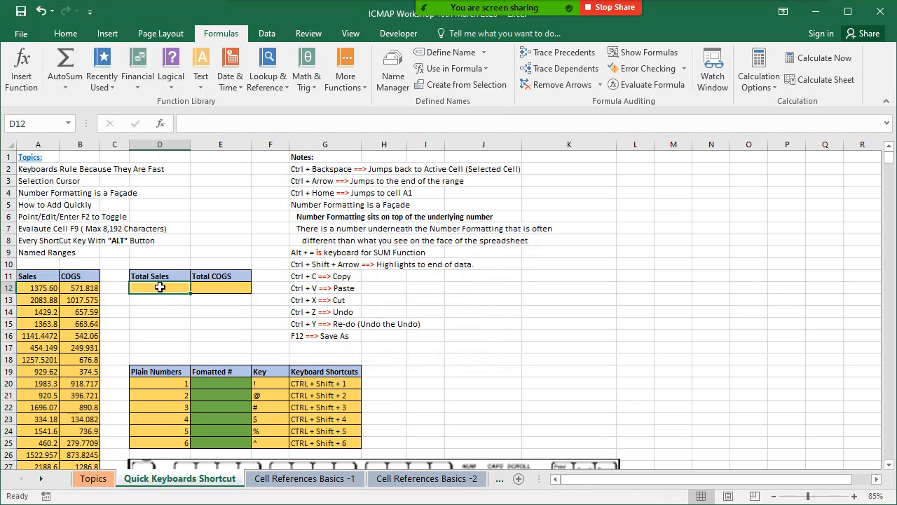
text(=sum)
key(Tab)
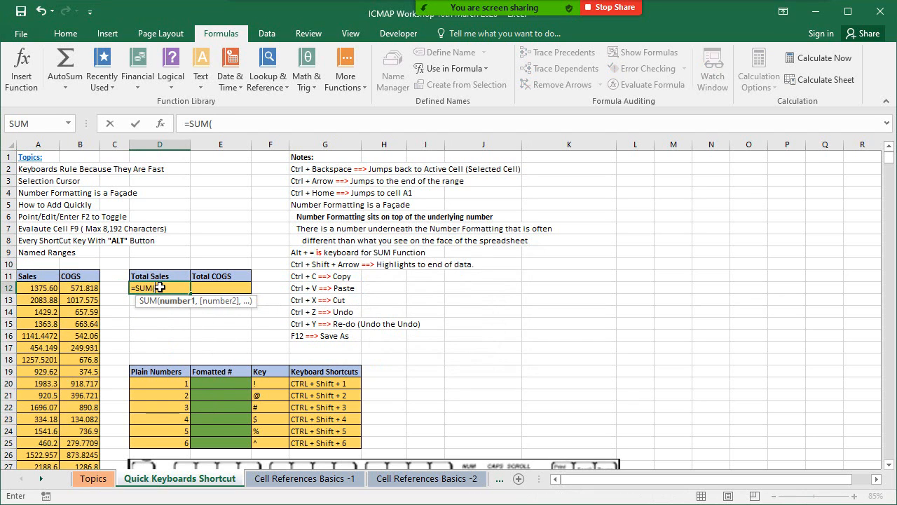
text(sal)
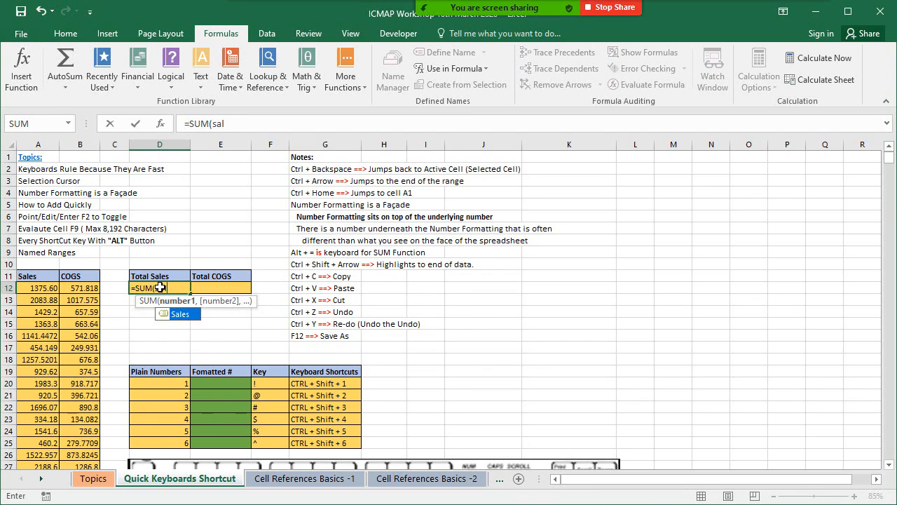
key(BackSpace)
key(BackSpace)
key(BackSpace)
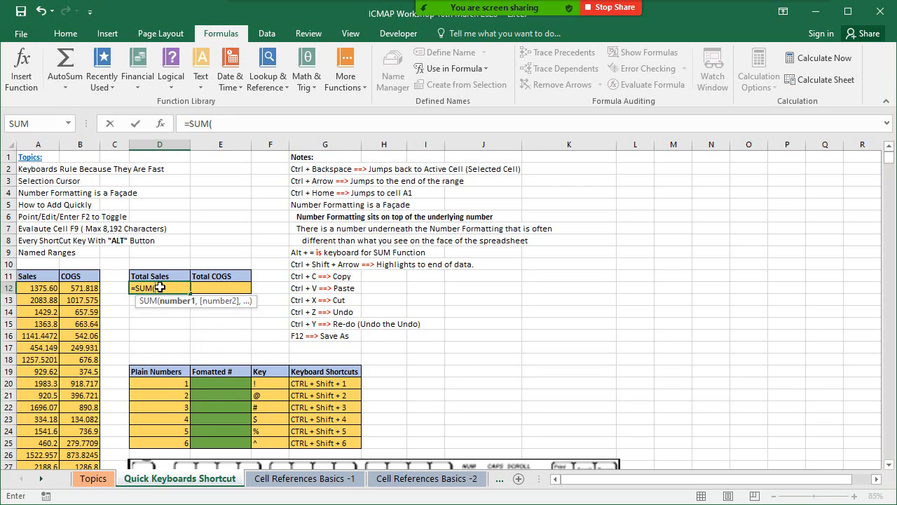
text(cogs)
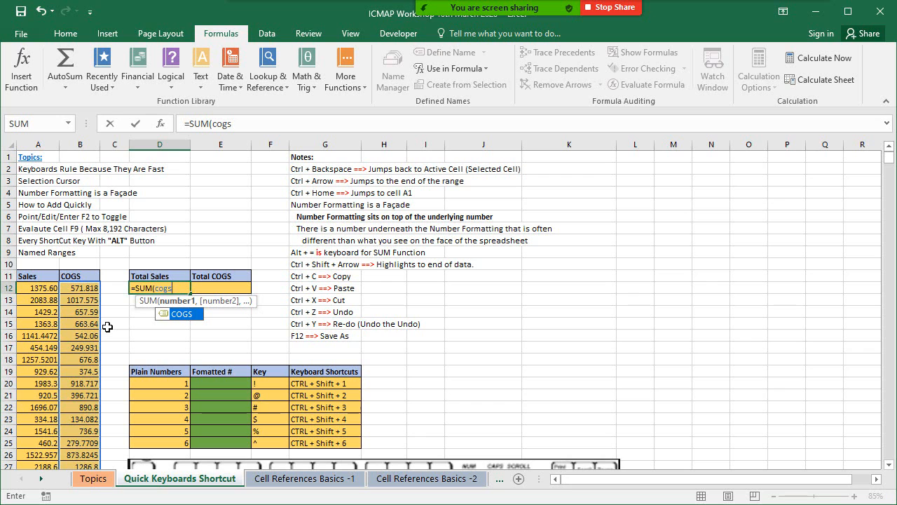
key(Escape)
Repeat creating names from the top row for the Sales and COGS data in A11:B12395
key(Left)
key(Left)
key(Left)
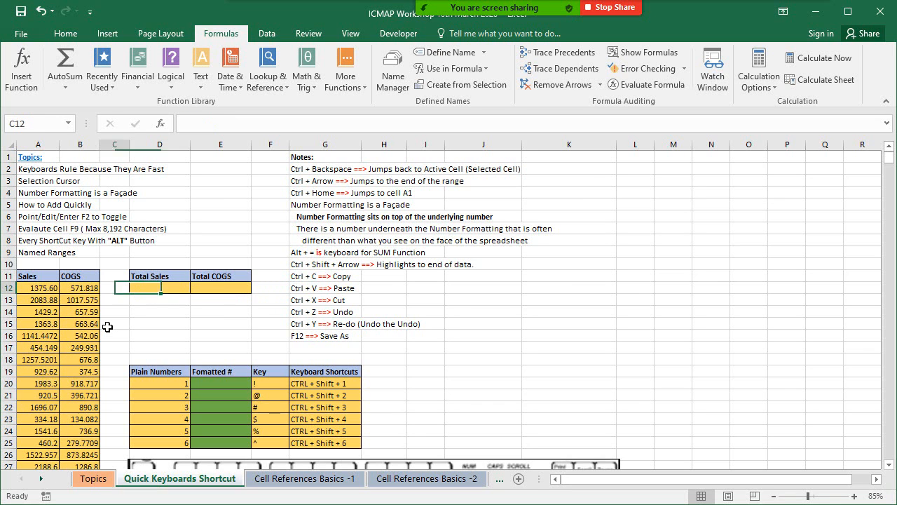
key(Up)
key(ctrl+shift+Right)
key(ctrl+shift+Down)
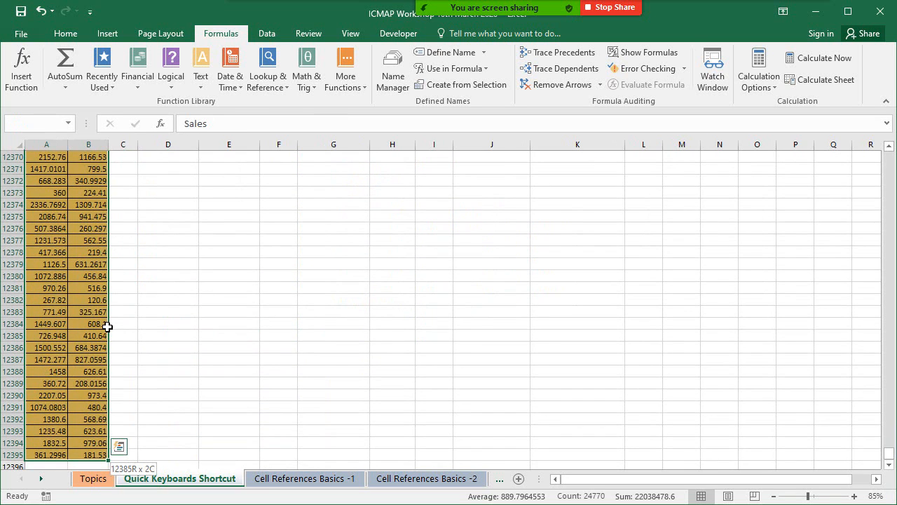
key(ctrl+BackSpace)
key(ctrl+shift+F3)
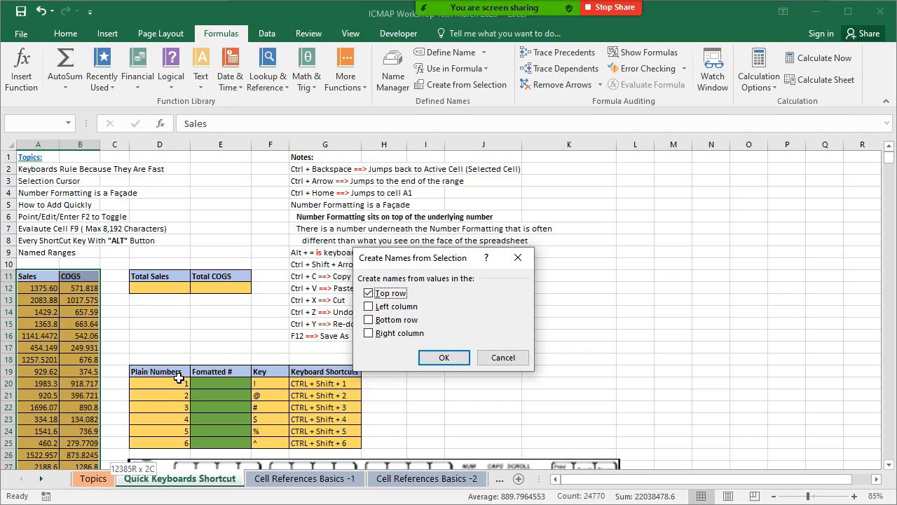
key(Return)
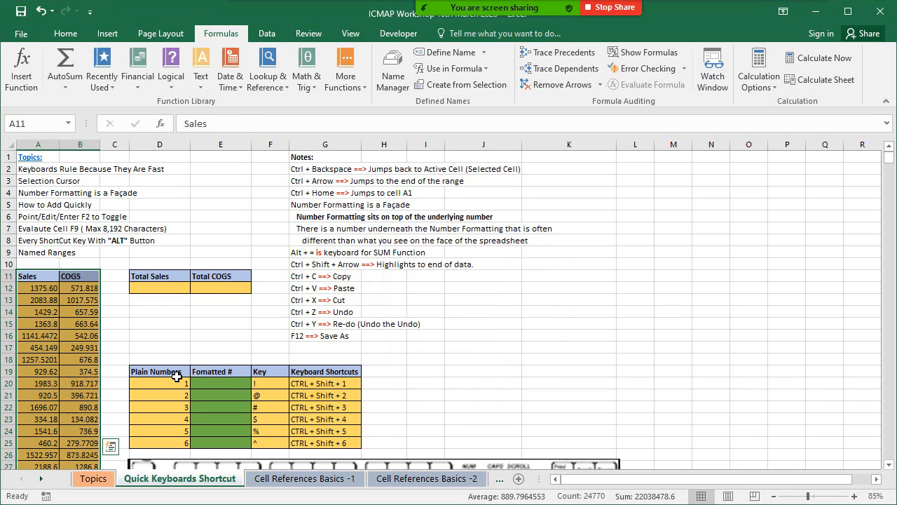
Create names for the Plain Numbers table D19:G25 from its right column only, without using the top row
drag(176, 376, 334, 439)
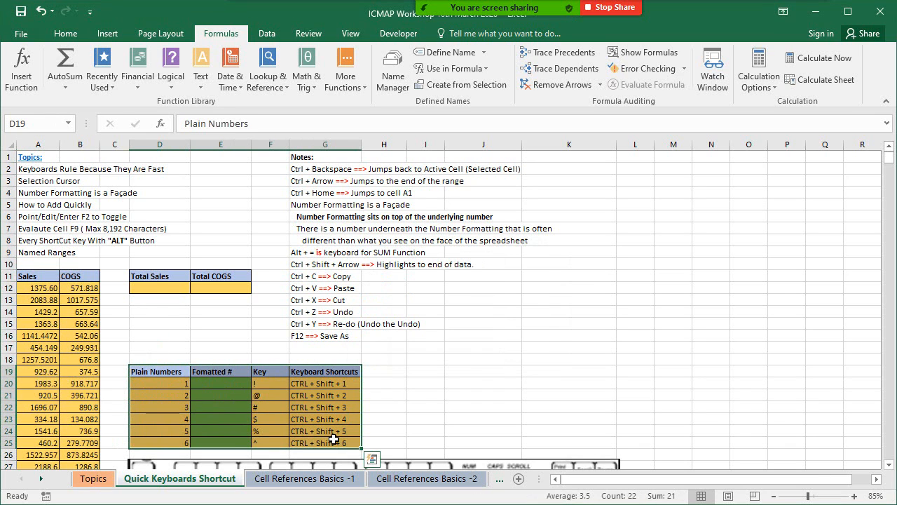
key(ctrl+shift+F3)
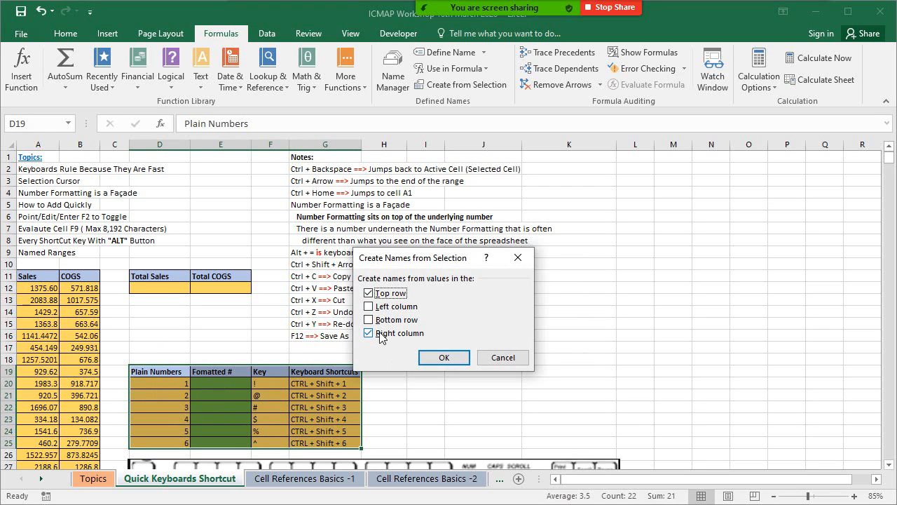
click(377, 294)
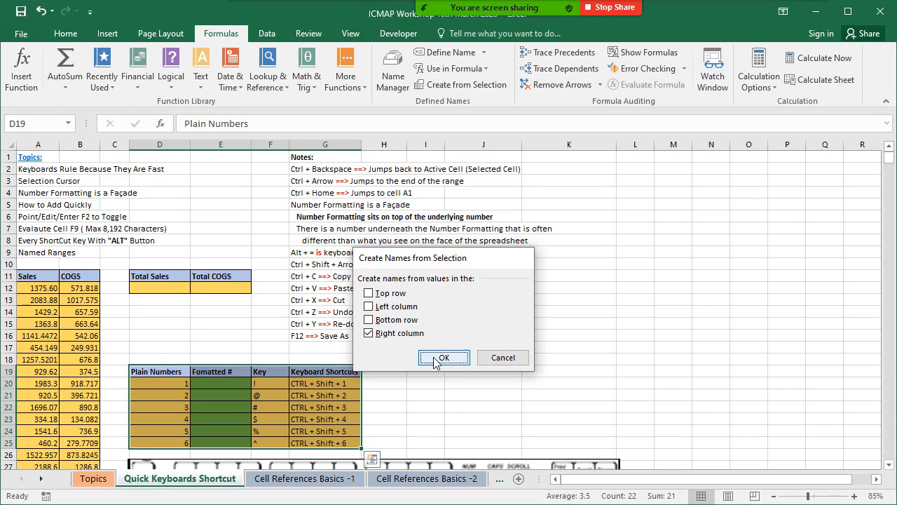
click(441, 357)
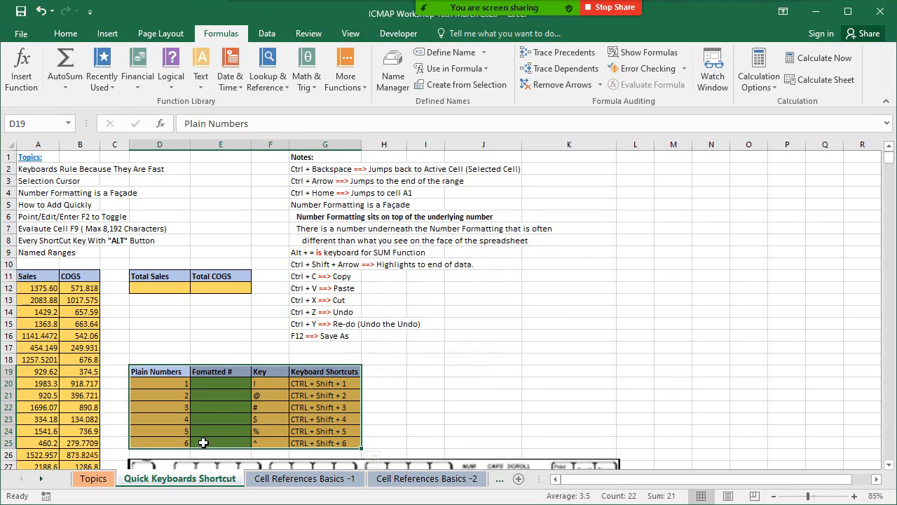
Review the names created from the Plain Numbers table in Name Manager, and select D25:F25 to check its assigned name
drag(204, 442, 295, 439)
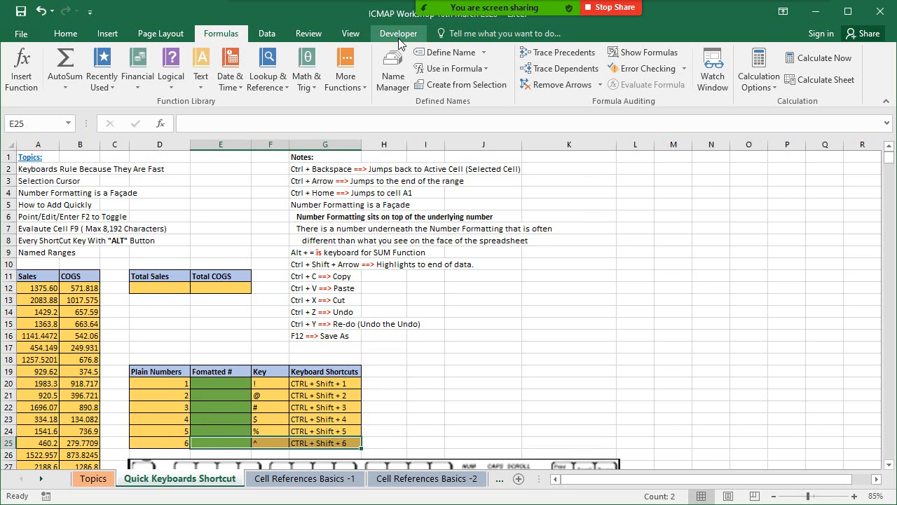
click(392, 83)
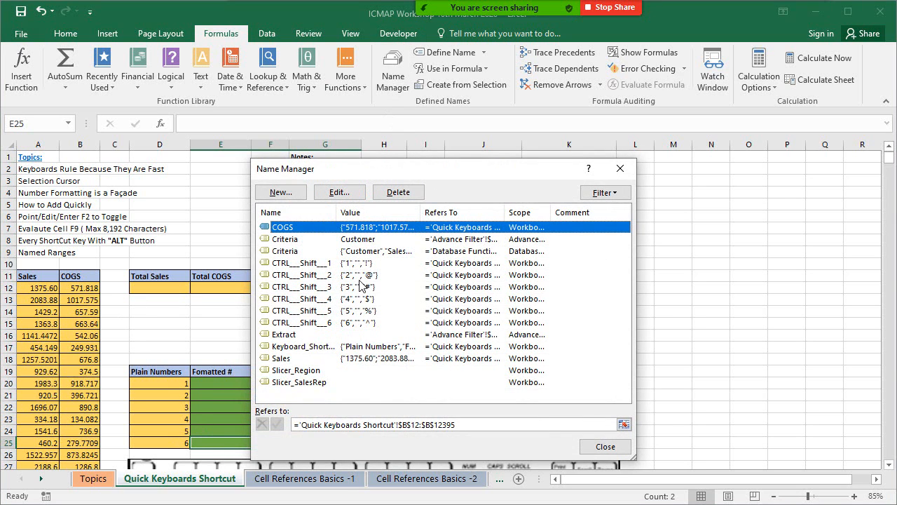
click(365, 274)
click(372, 263)
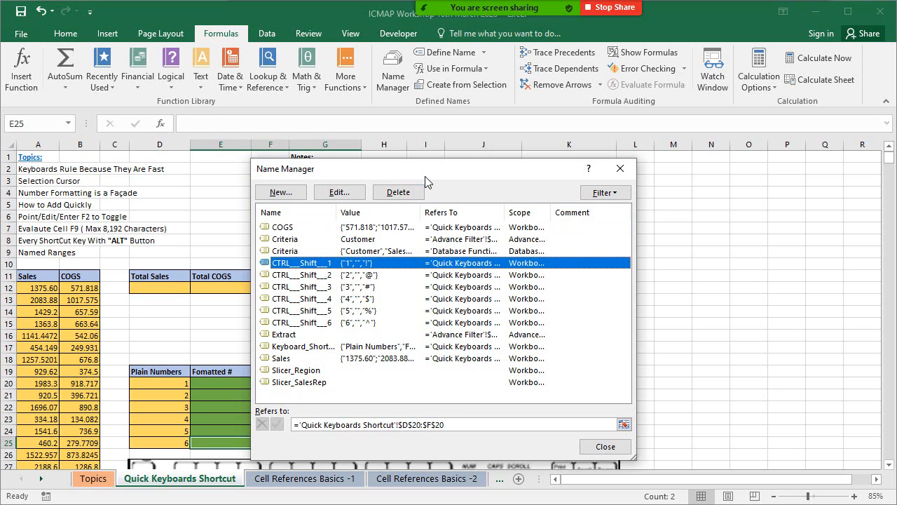
drag(430, 175, 518, 162)
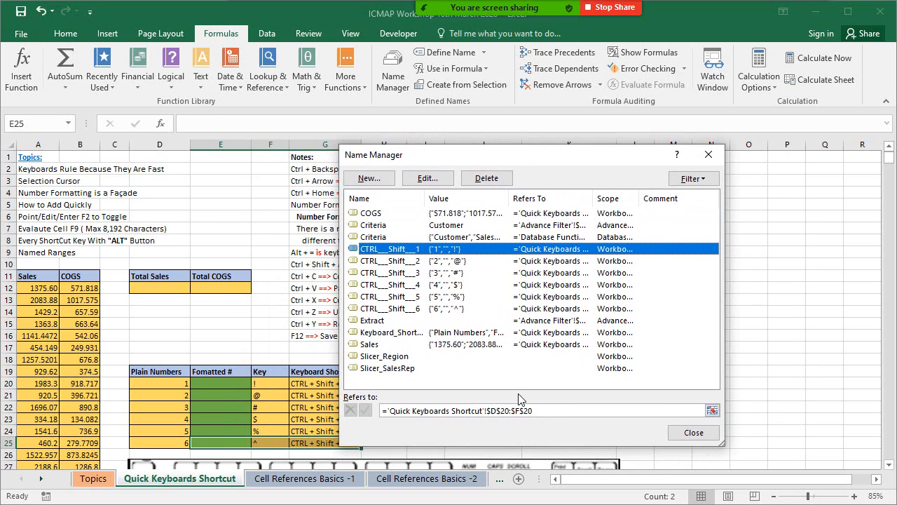
click(693, 432)
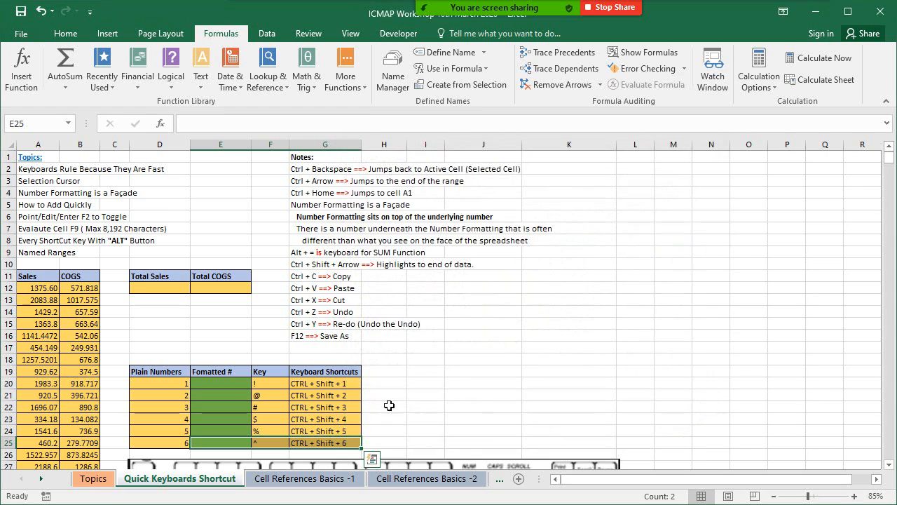
drag(175, 443, 260, 440)
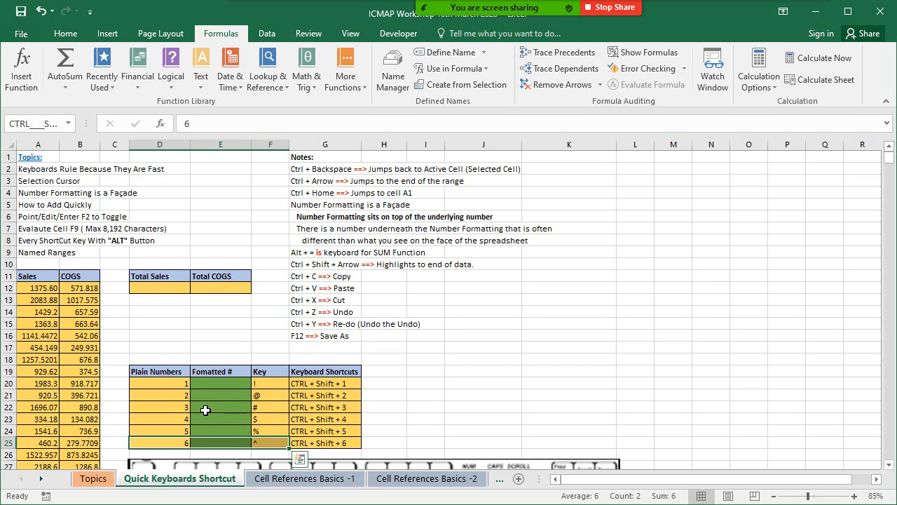
click(175, 383)
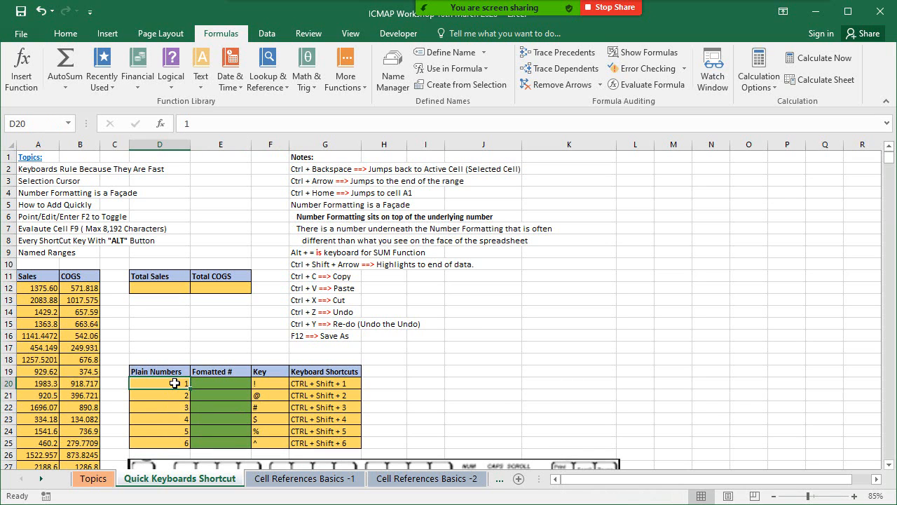
Delete the six names CTRL___Shift___1 through CTRL___Shift___6 in Name Manager
click(400, 79)
click(404, 261)
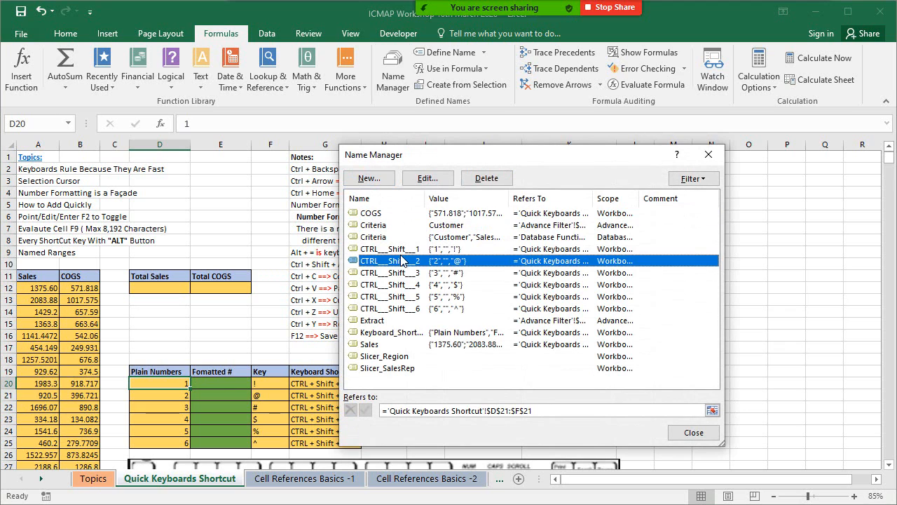
click(394, 251)
shift+click(402, 309)
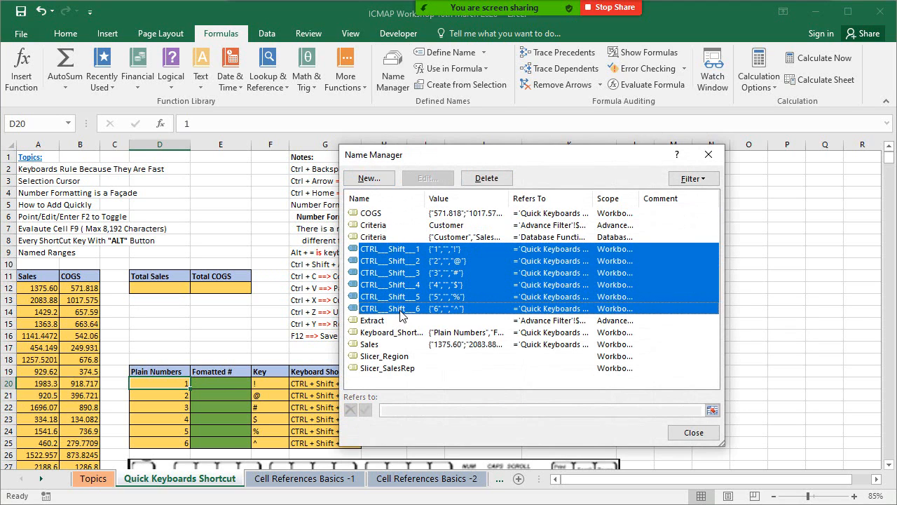
click(487, 178)
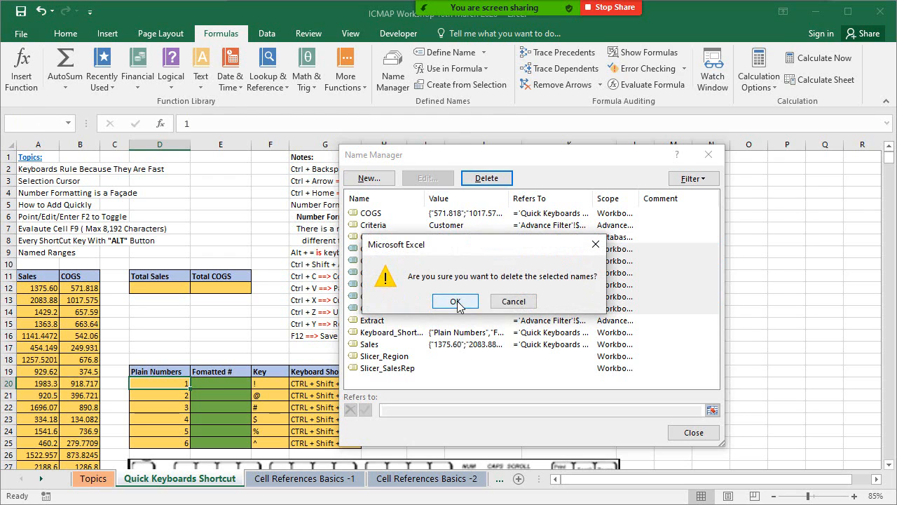
click(456, 301)
Delete the name Sales from the list of defined names
click(434, 263)
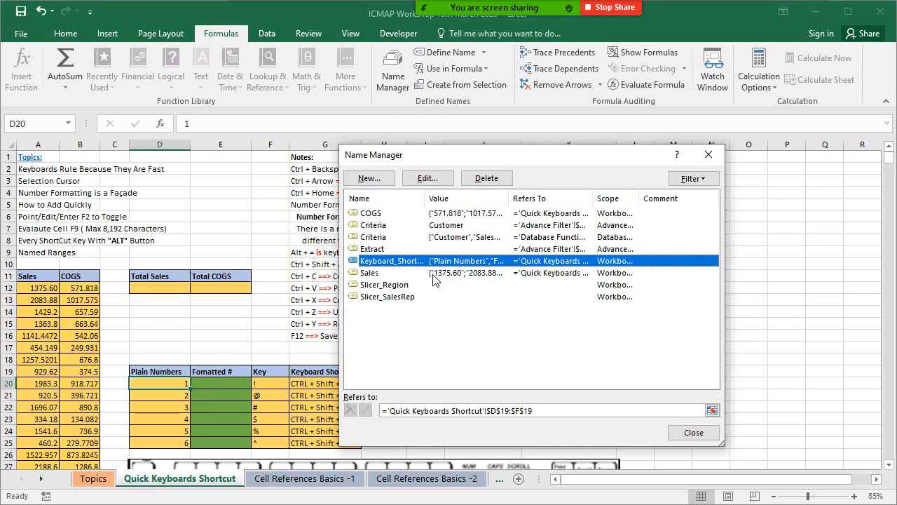
click(434, 275)
click(486, 178)
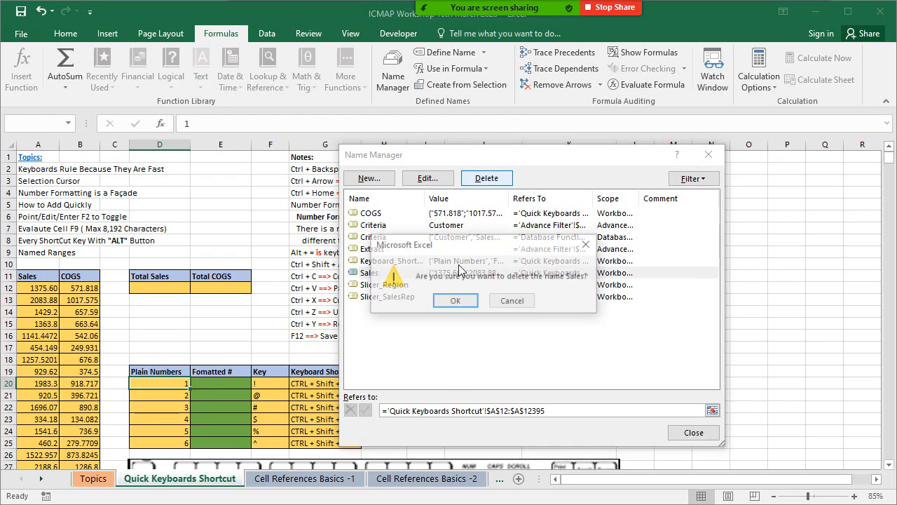
click(455, 300)
Delete the name COGS from the list of defined names
click(468, 215)
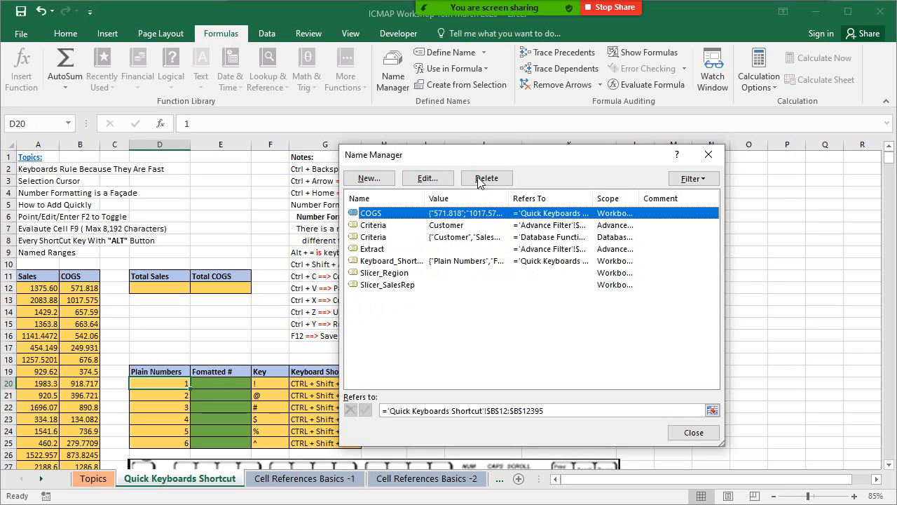